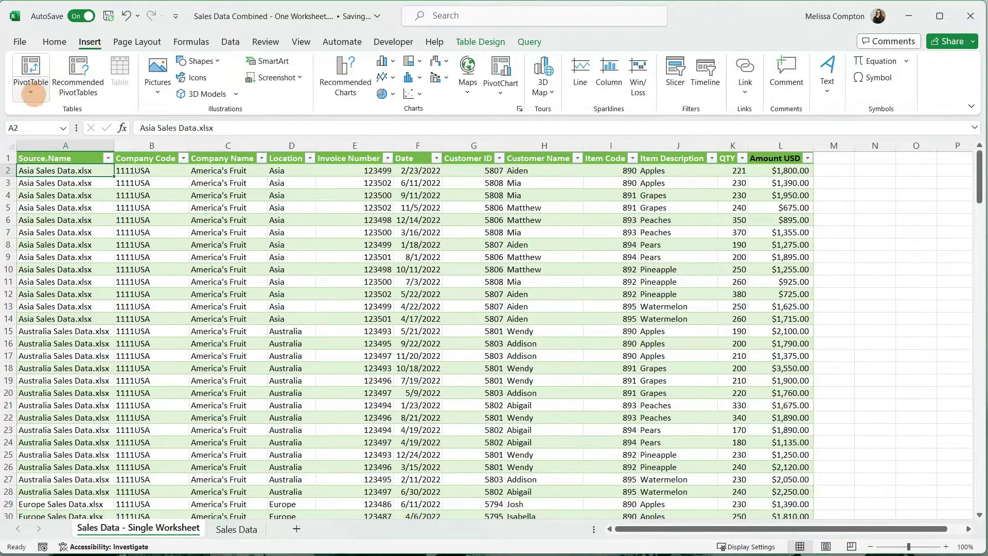
Preview the PivotTable insert options on the finished table, then move on to the blank combined workbook
left_click(31, 91)
left_click(155, 529)
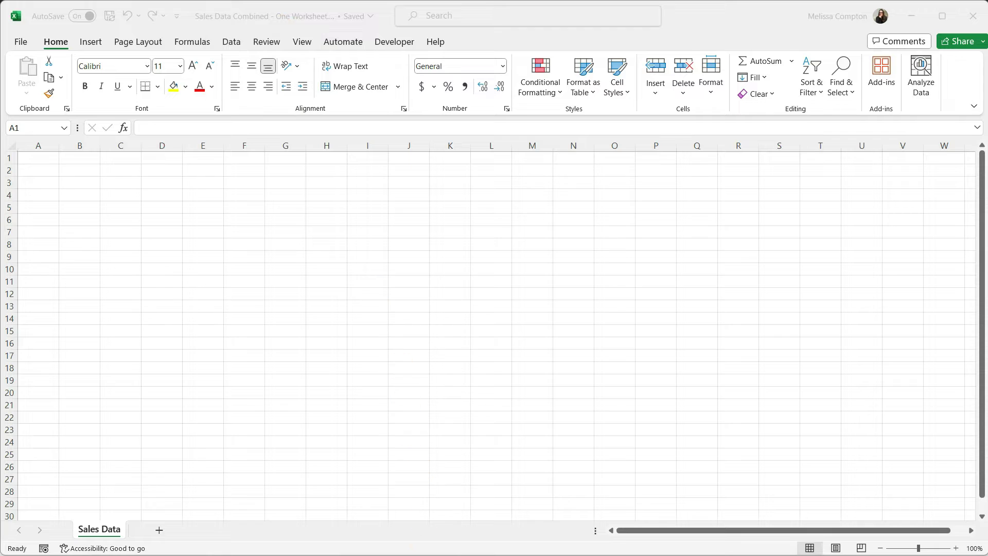
Open Asia Sales Data.xlsx from the Sales Data - Single Worksheet folder in File Explorer
mouse_move(433, 553)
left_click(433, 519)
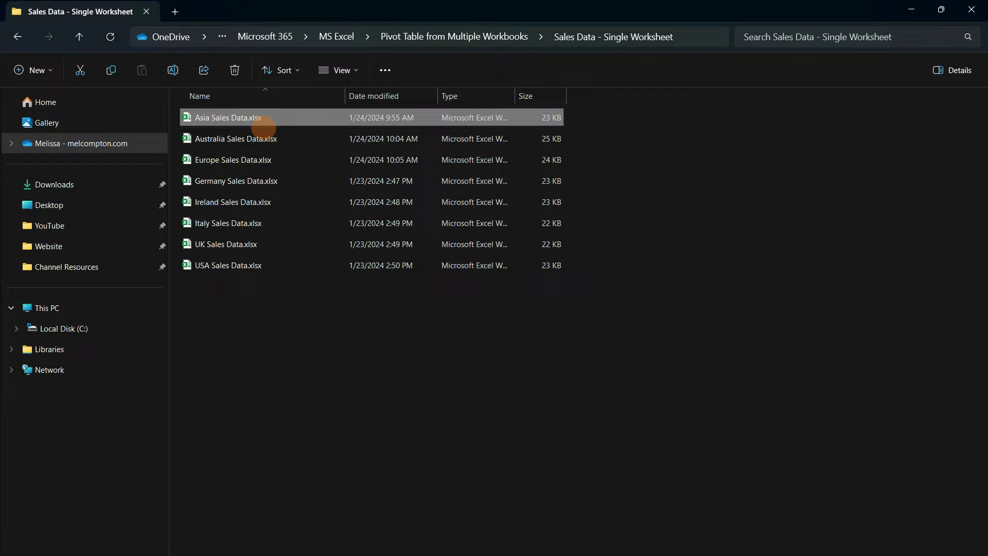
mouse_move(513, 545)
left_click(515, 515)
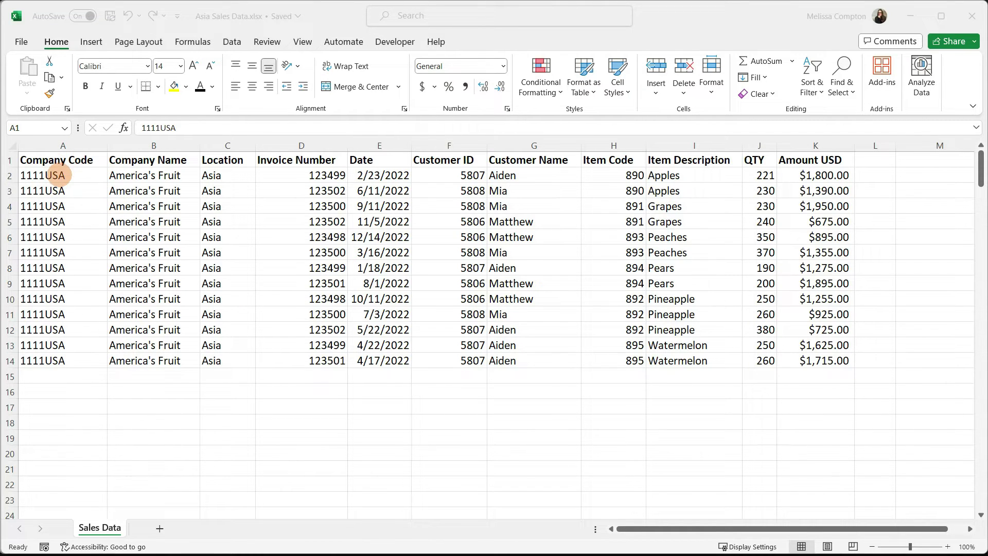
Convert the Asia sales range A1:K14 into Table1 with headers and save the workbook
left_click(57, 175)
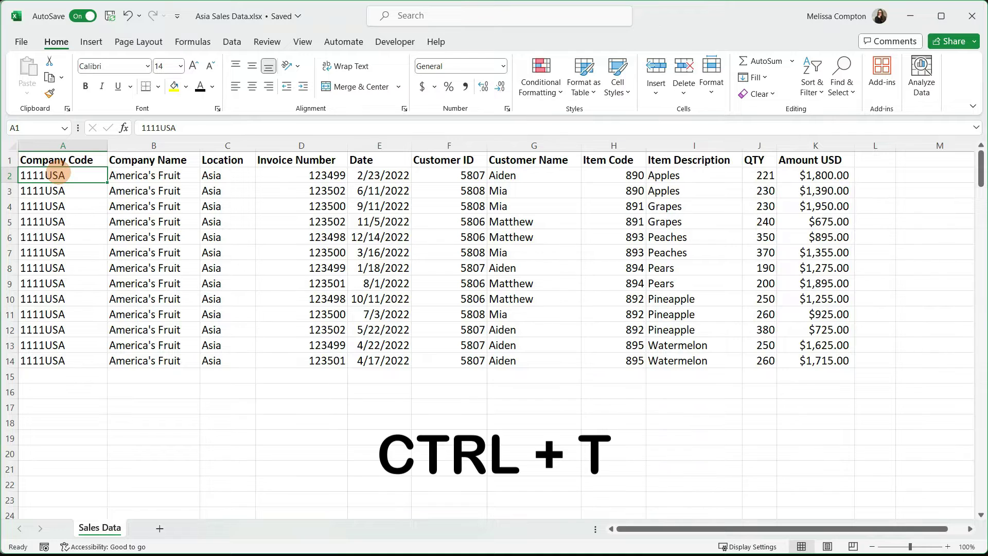
key("ctrl+t")
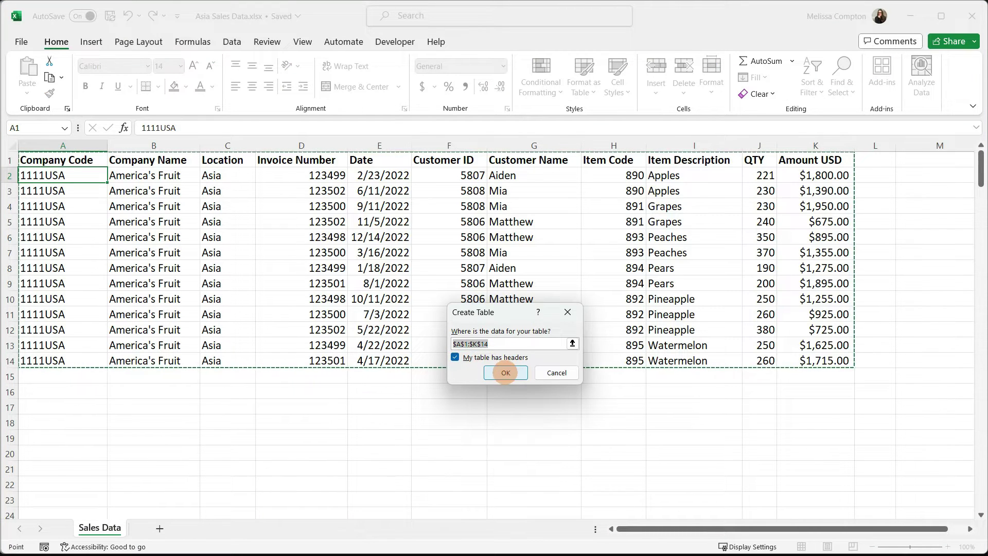
left_click(506, 373)
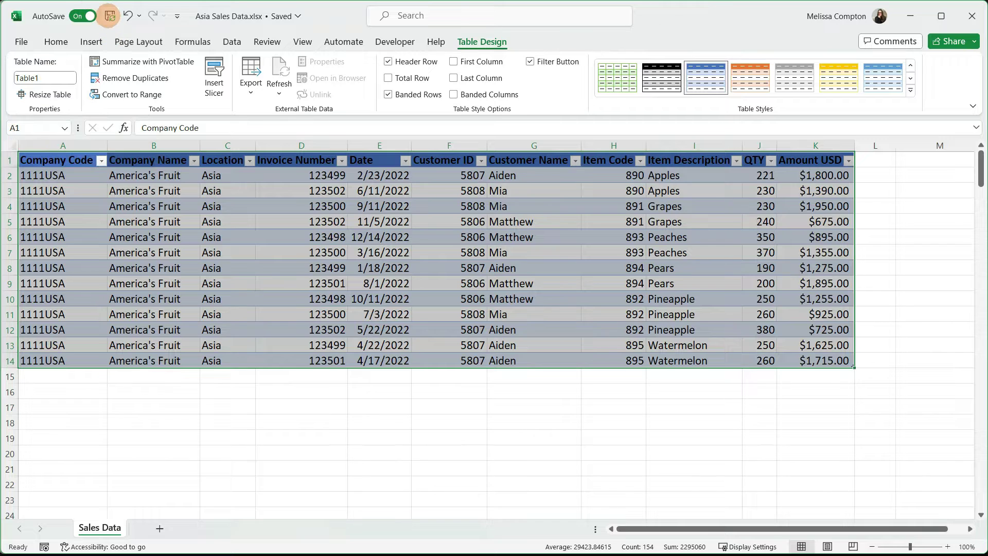
left_click(109, 16)
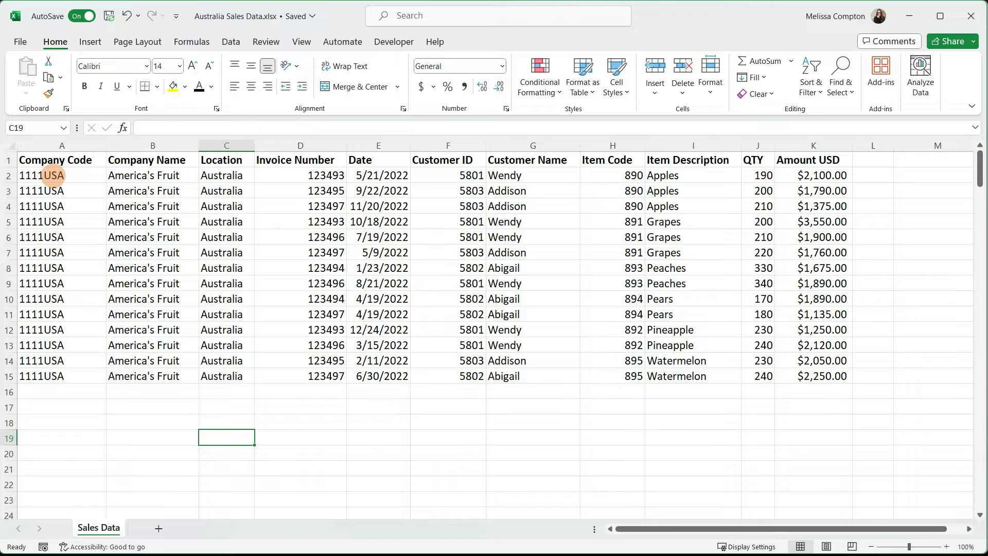
Turn the Australia sales range A1:K15 into a table with headers
left_click(54, 176)
key("ctrl+t")
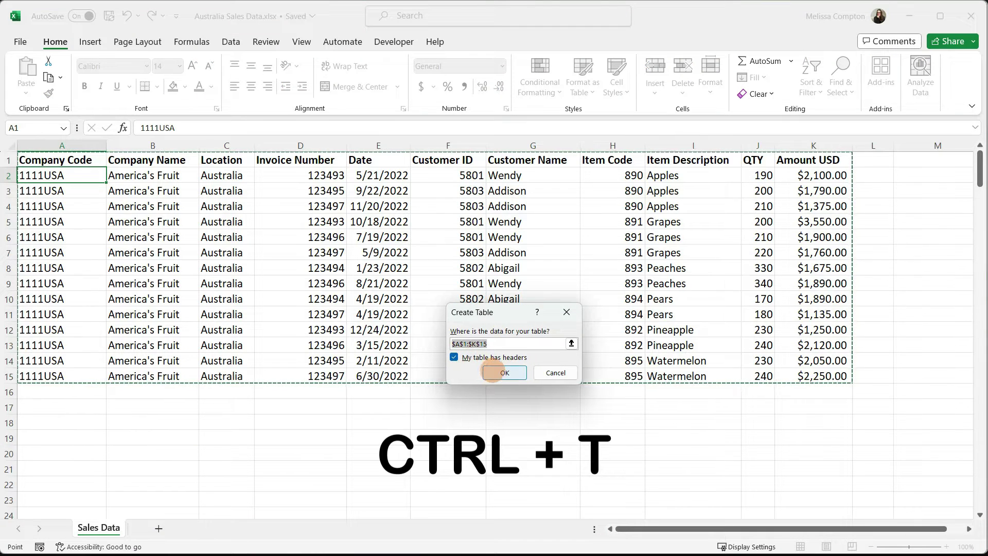
left_click(500, 372)
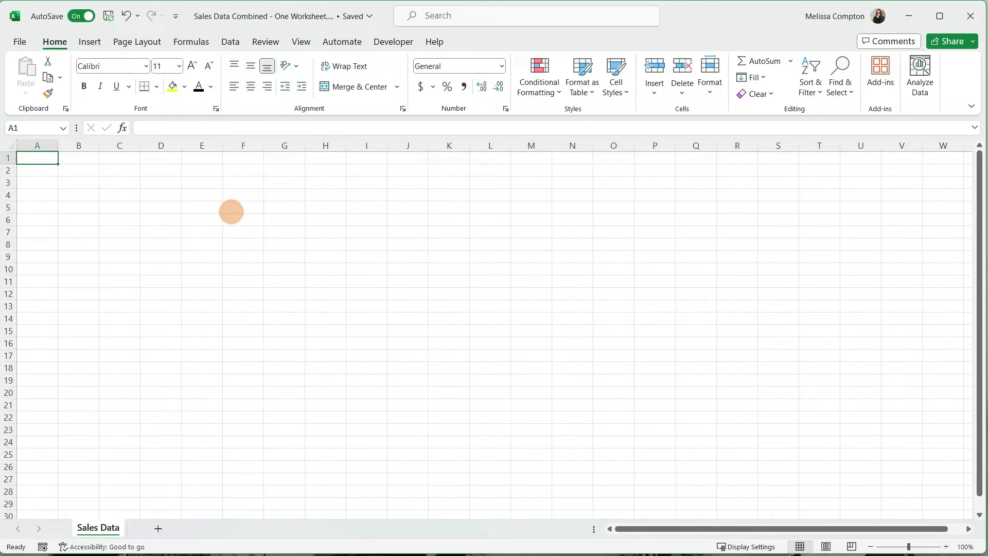
In Power Query Editor, add the Sales Data - Single Worksheet folder as a new source
left_click(230, 42)
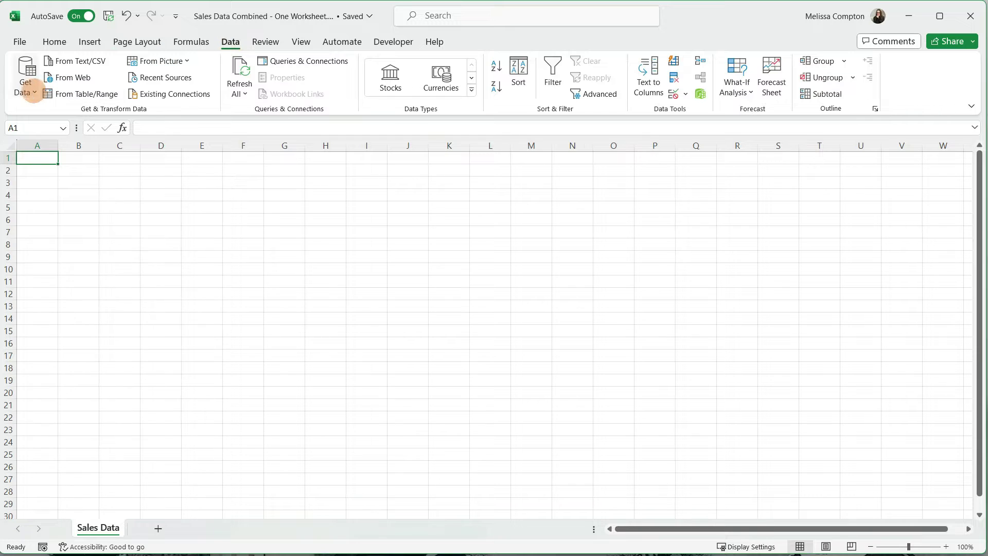
left_click(32, 91)
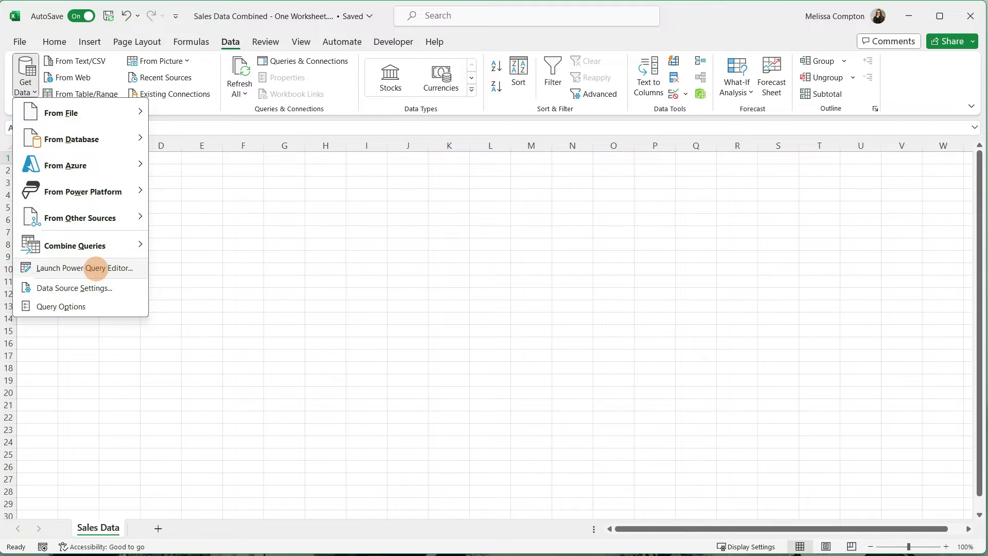
left_click(96, 268)
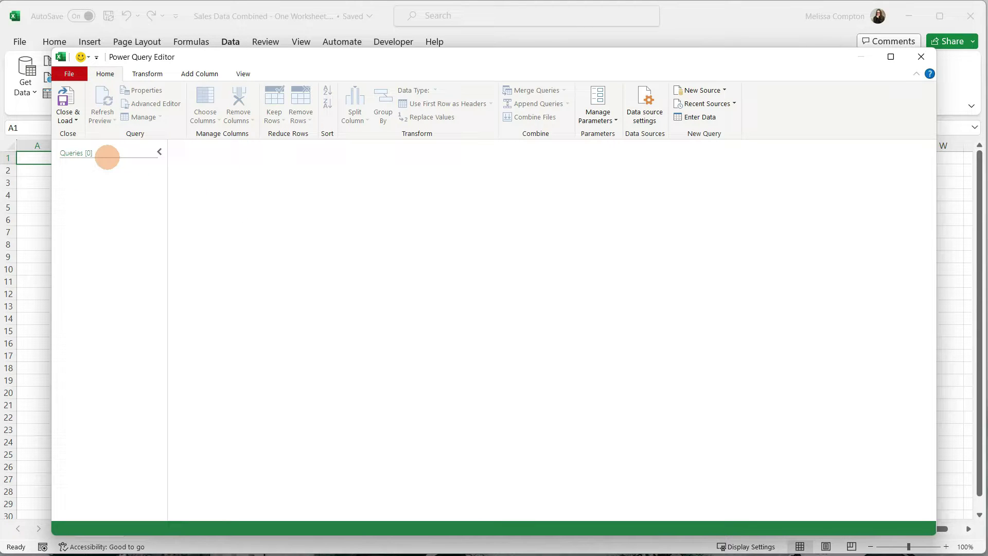
left_click(720, 90)
mouse_move(712, 104)
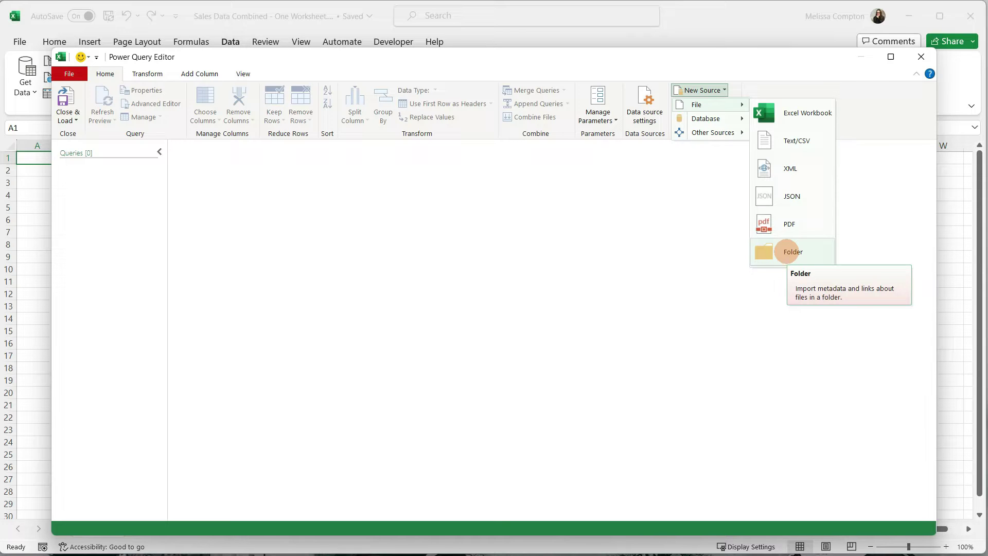
left_click(787, 252)
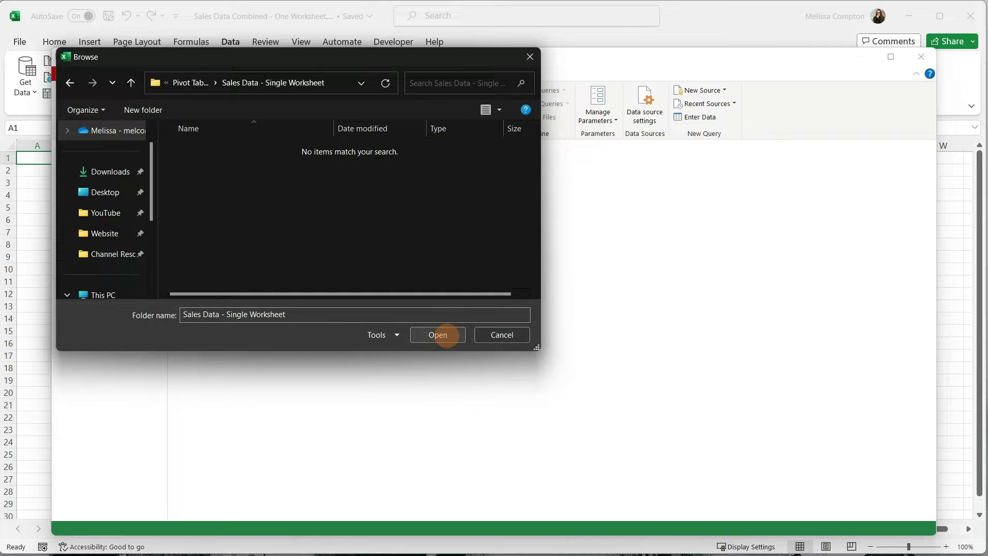
left_click(446, 336)
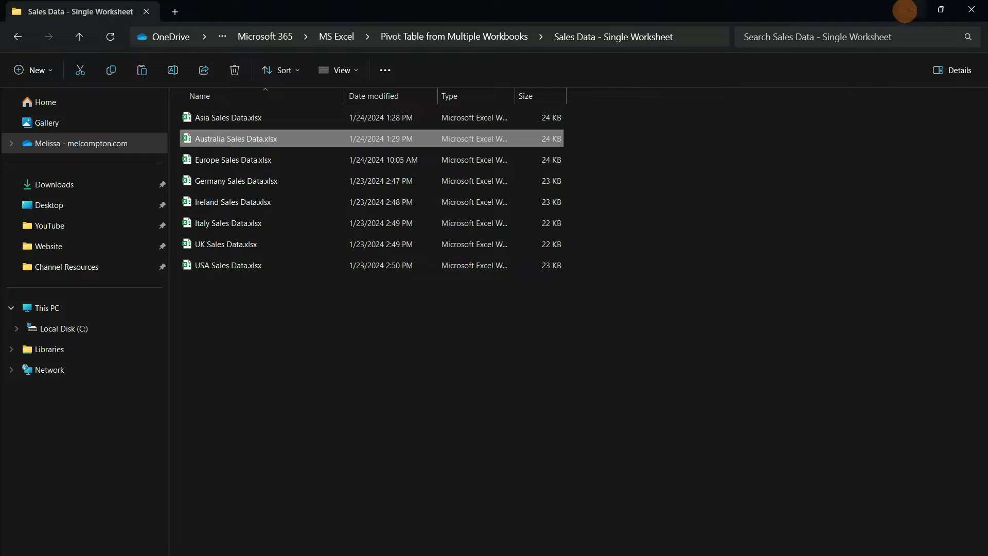
left_click(911, 10)
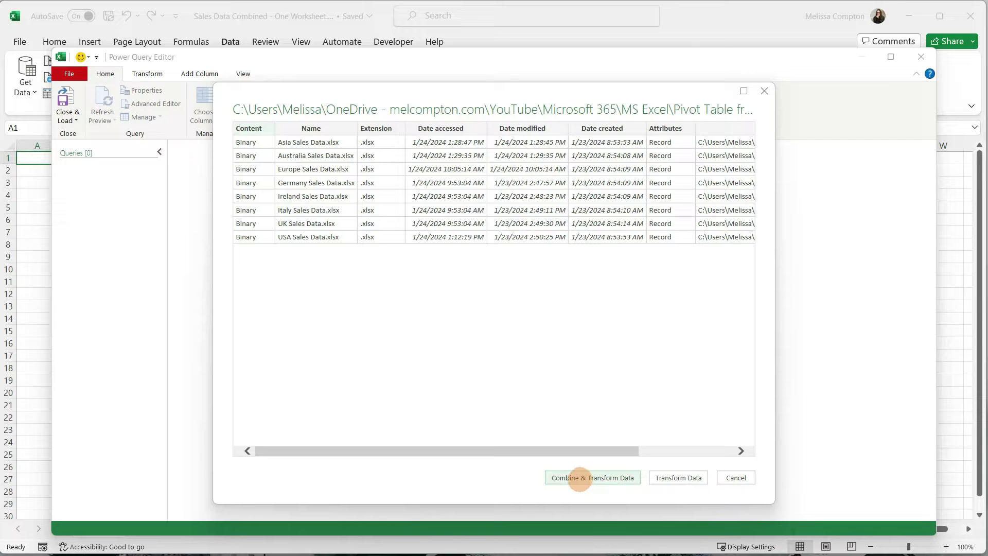
Combine the regional files, choosing Table1 as the object taken from each file
left_click(576, 477)
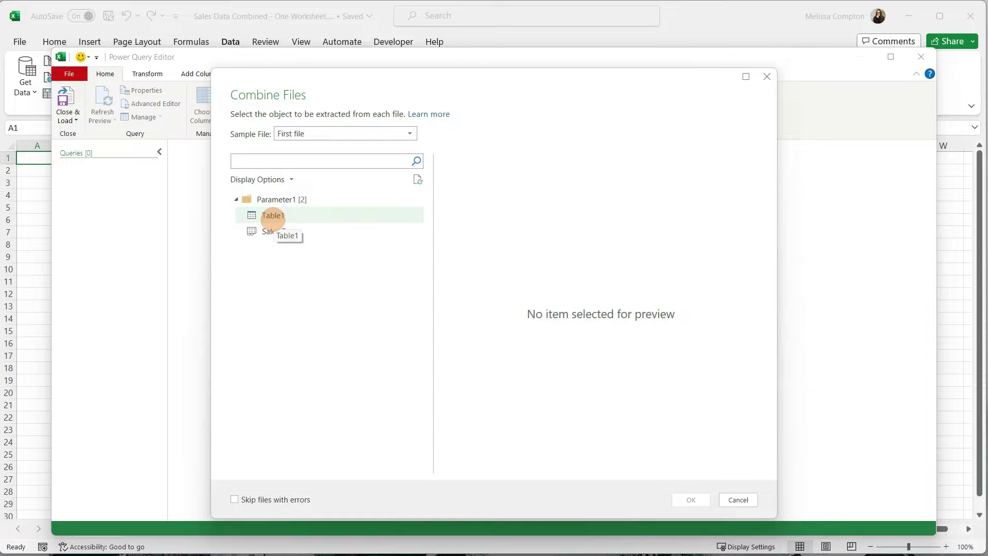
left_click(273, 216)
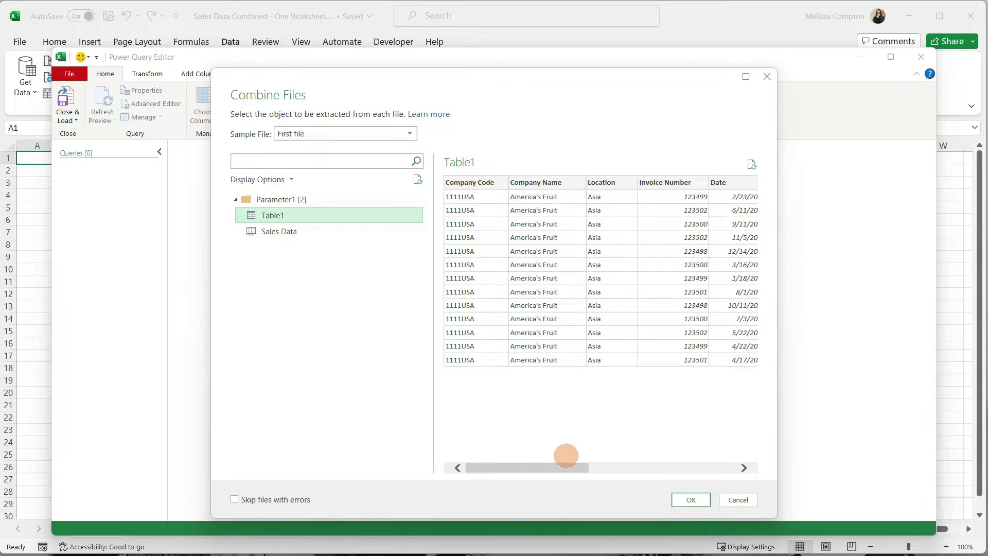
mouse_move(566, 468)
left_mouse_down()
mouse_move(680, 470)
mouse_move(562, 468)
left_mouse_up()
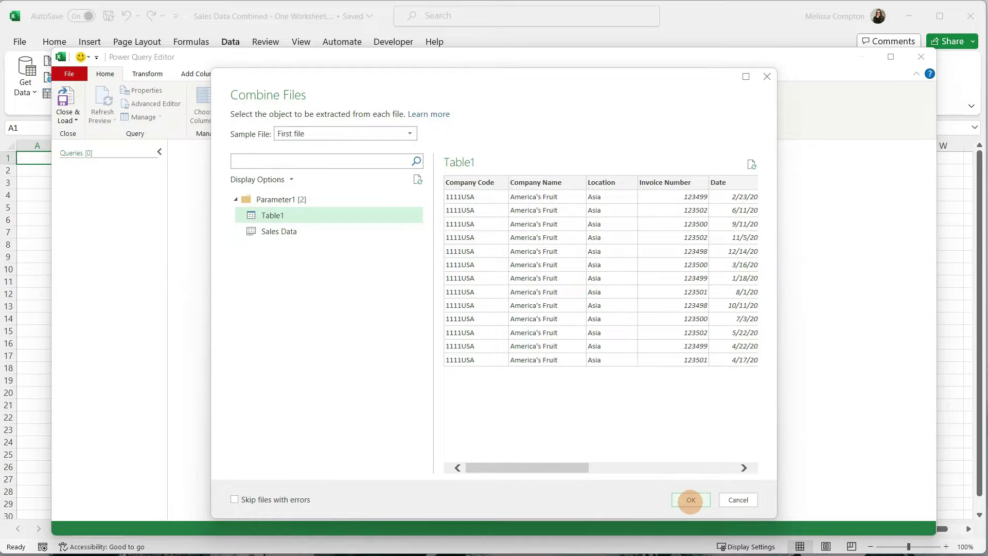
Confirm the combine and review the 12-column, 199-row query with its Source.Name column
left_click(690, 500)
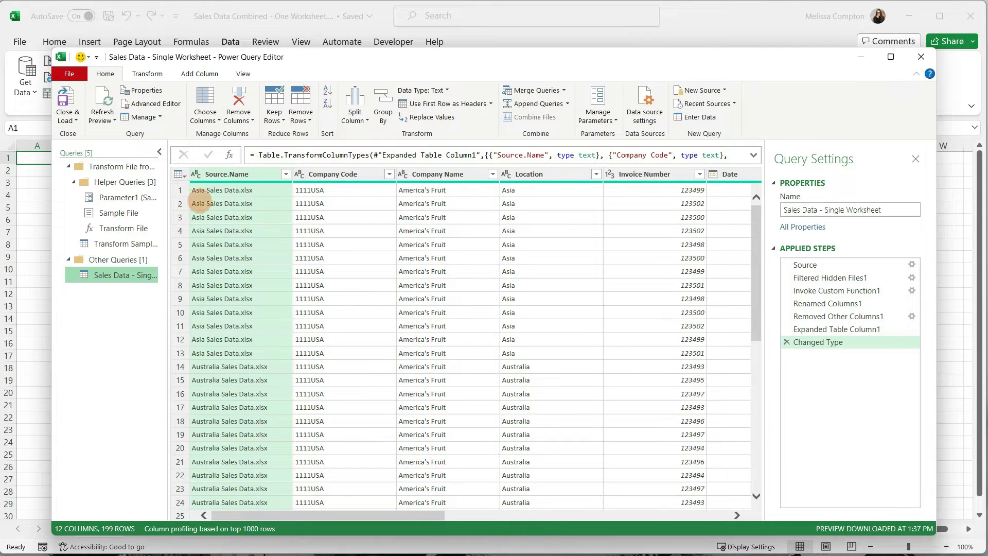
scroll(214, 319, "down", 3)
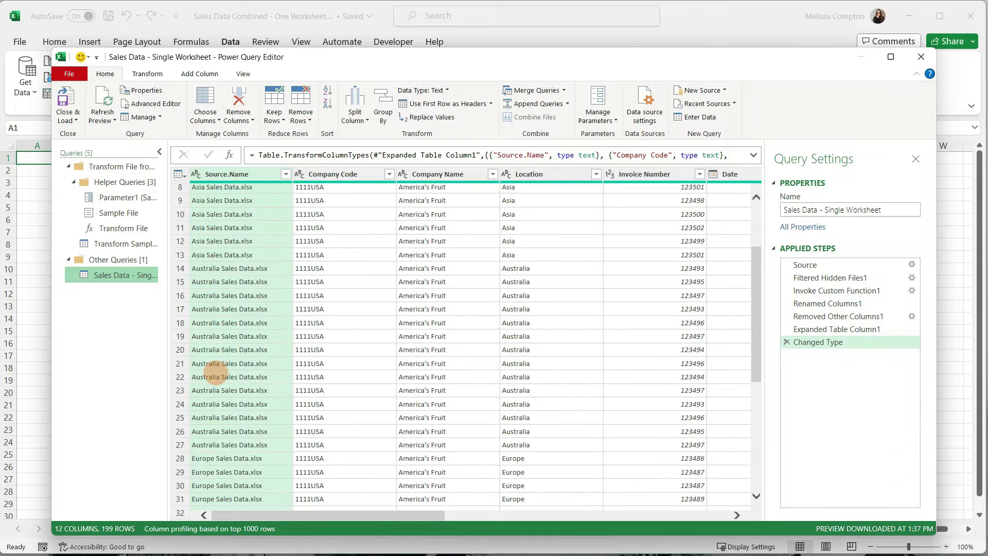
scroll(375, 490, "up", 3)
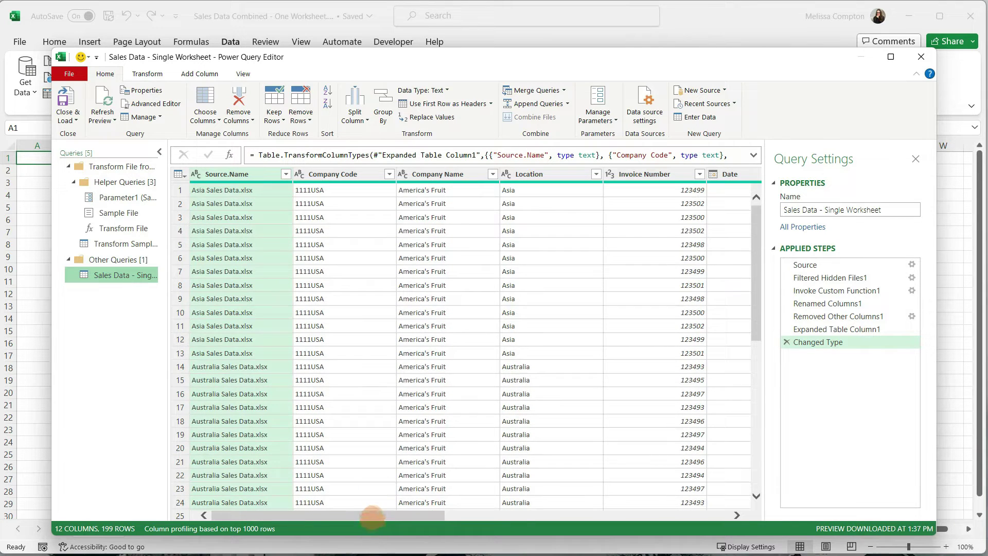
left_click_drag(373, 517, 511, 515)
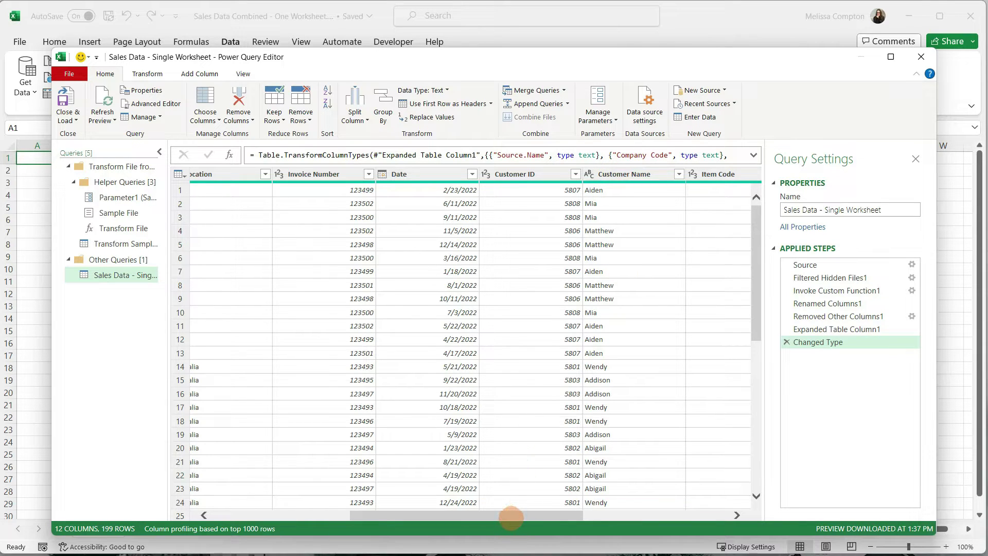
left_click_drag(513, 514, 715, 515)
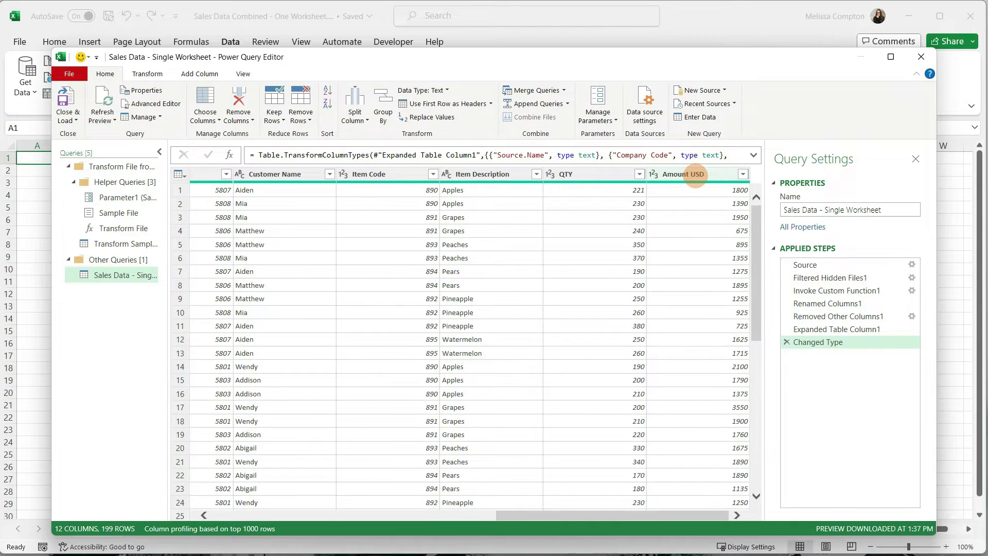
left_click_drag(595, 515, 309, 514)
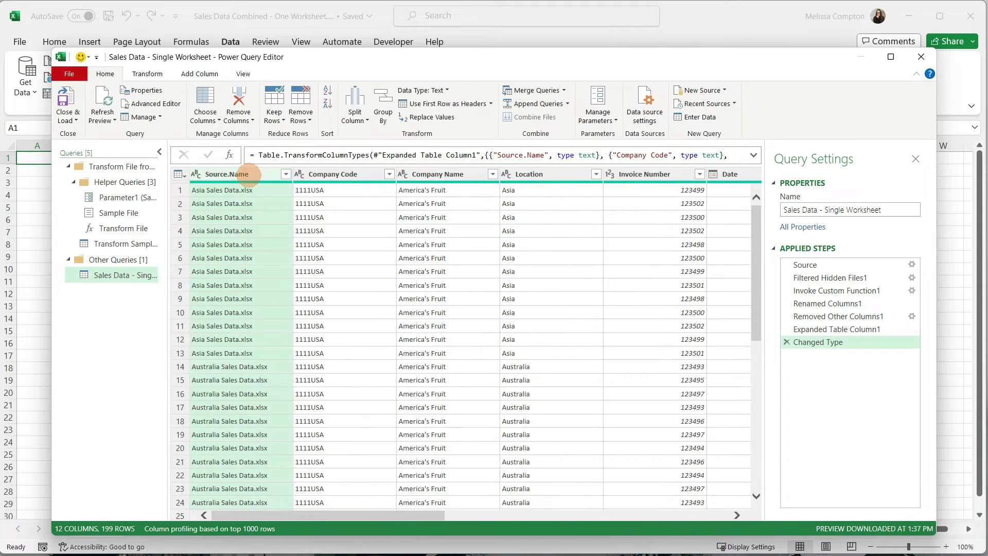
right_click(248, 175)
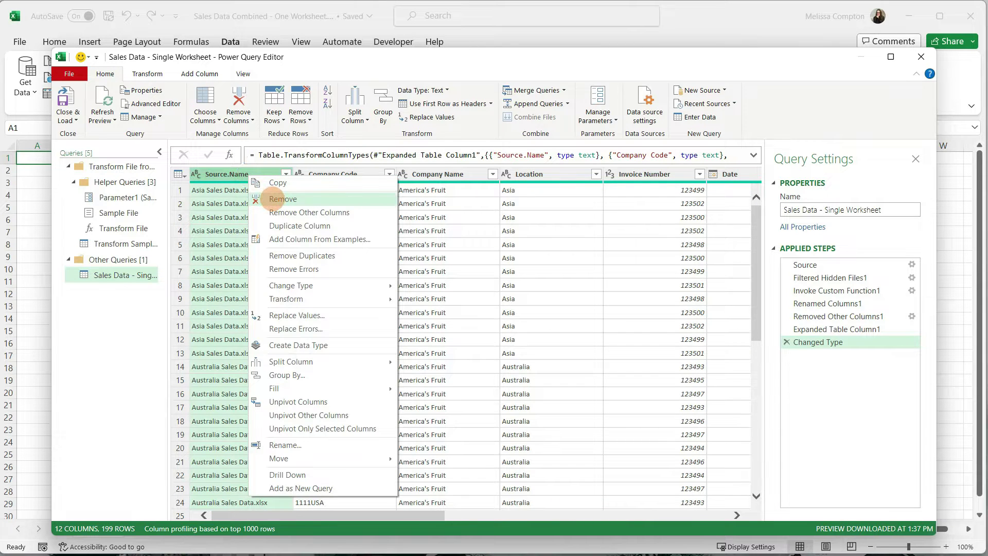
left_click(468, 58)
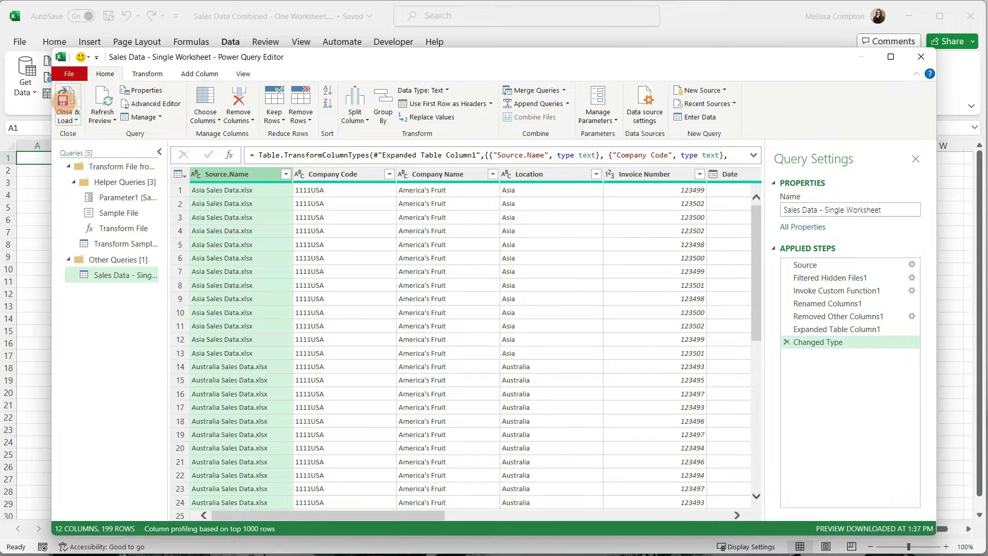
Load the combined query onto its own sheet and browse the resulting table
left_click(66, 98)
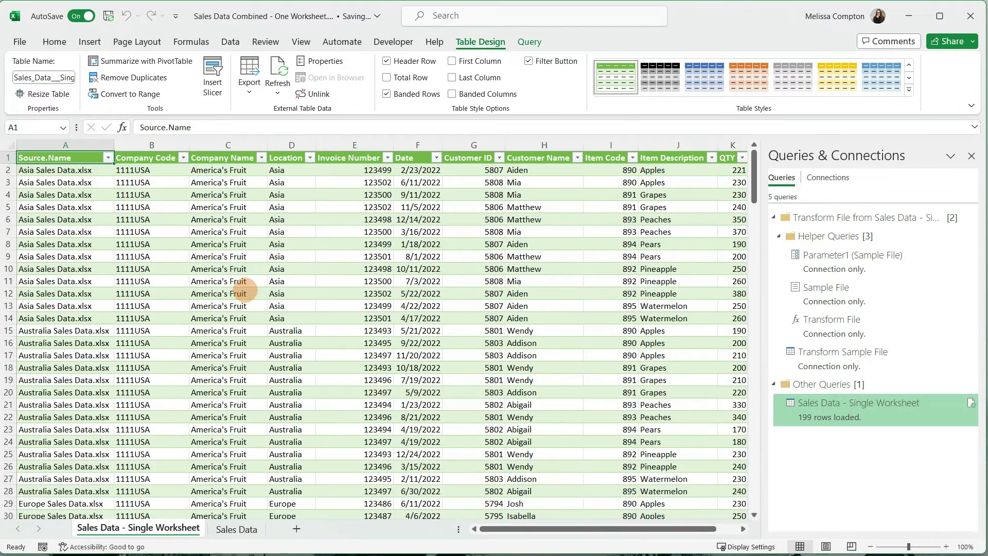
scroll(245, 291, "down", 19)
scroll(244, 290, "down", 3)
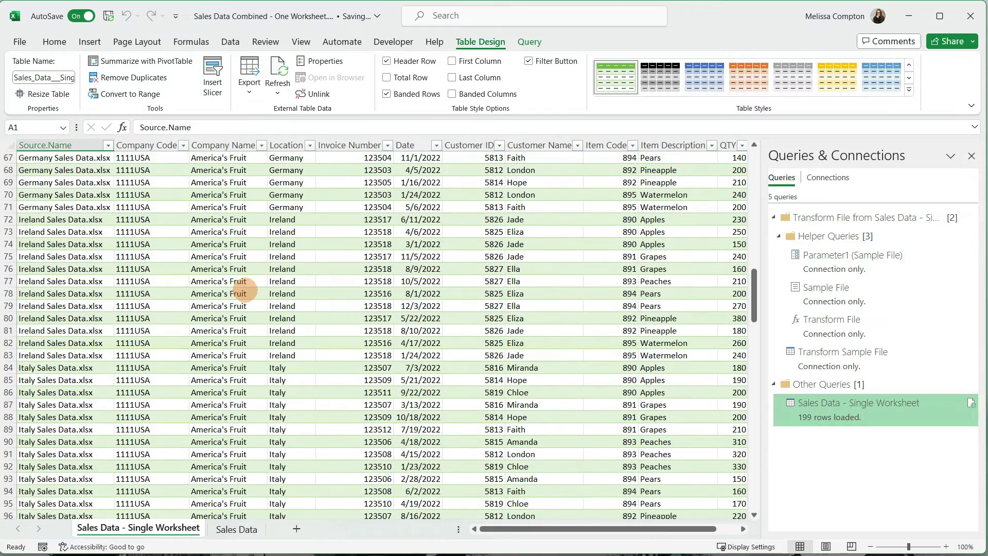
scroll(244, 291, "down", 8)
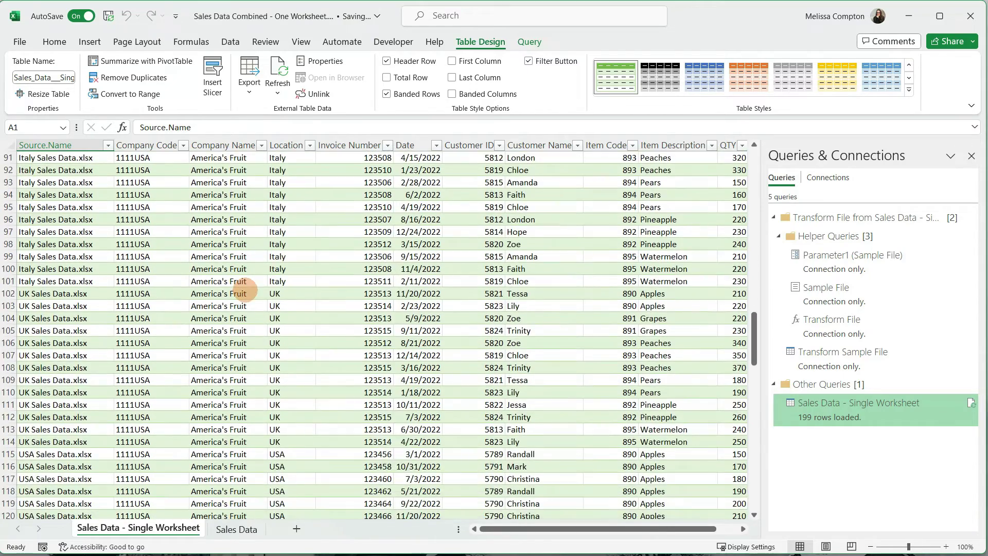
key("ctrl+Home")
left_click(223, 529)
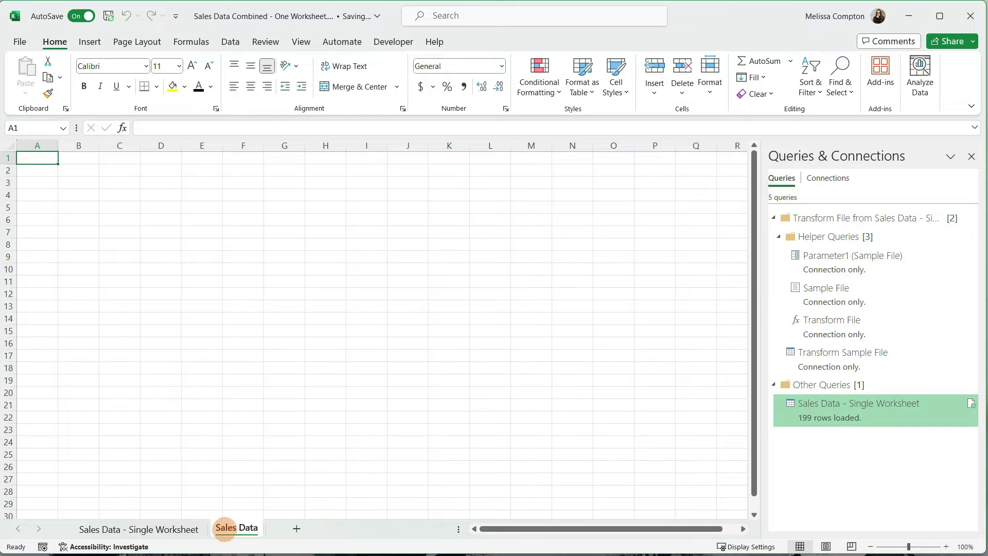
left_click(150, 529)
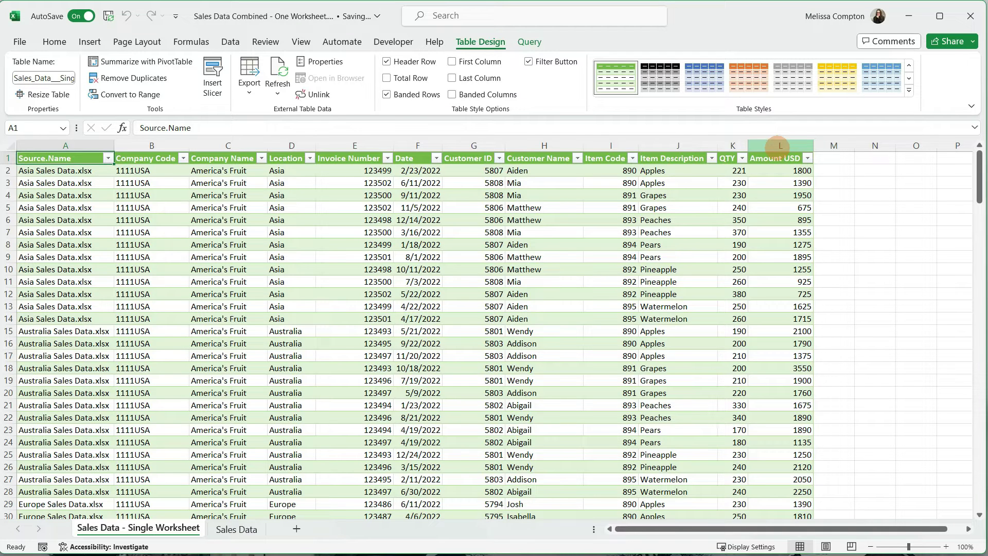
Format the Amount USD column (column L) as currency, e.g. $1,800.00
left_click(780, 146)
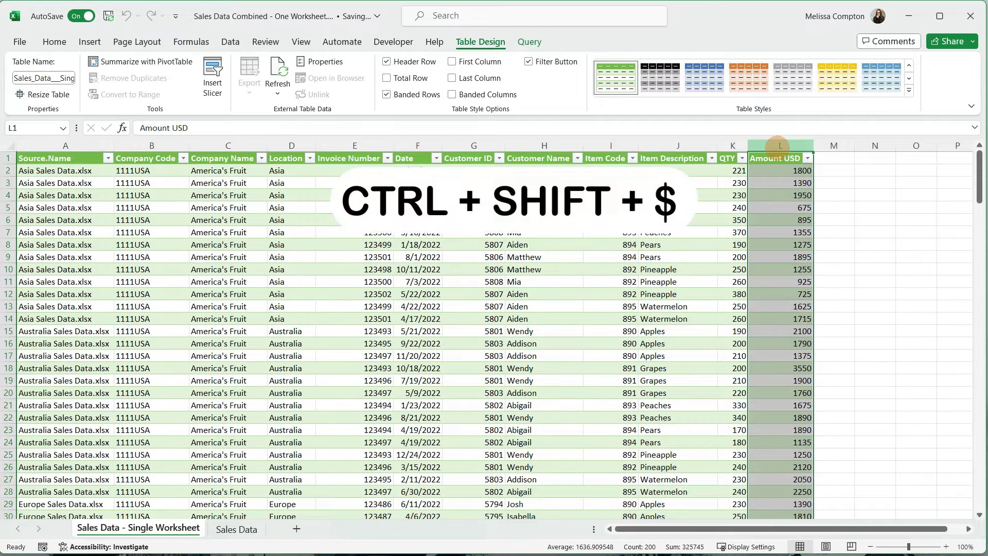
key("ctrl+shift+4")
left_click(831, 182)
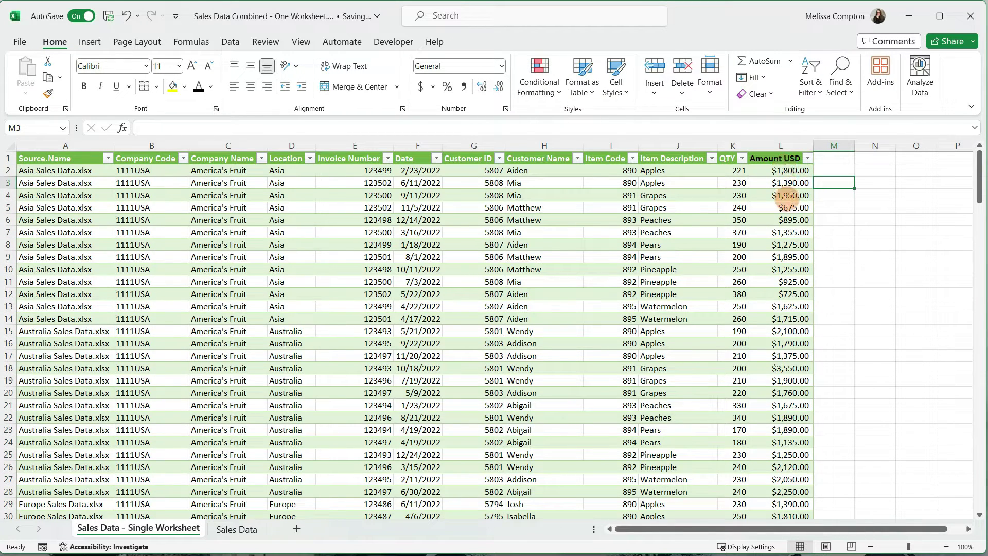
Insert a PivotTable from the combined sales table onto a new worksheet, Sheet1
left_click(832, 170)
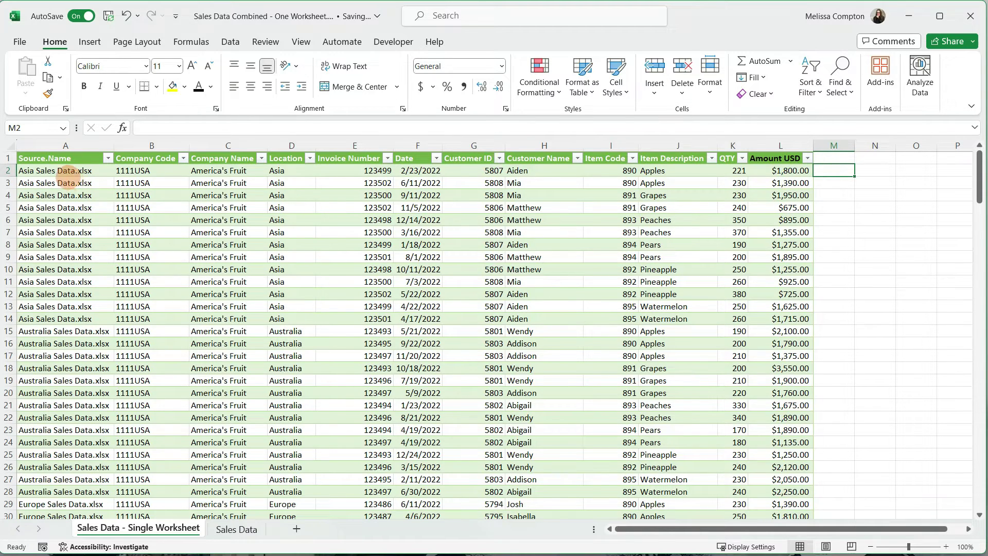
left_click(65, 174)
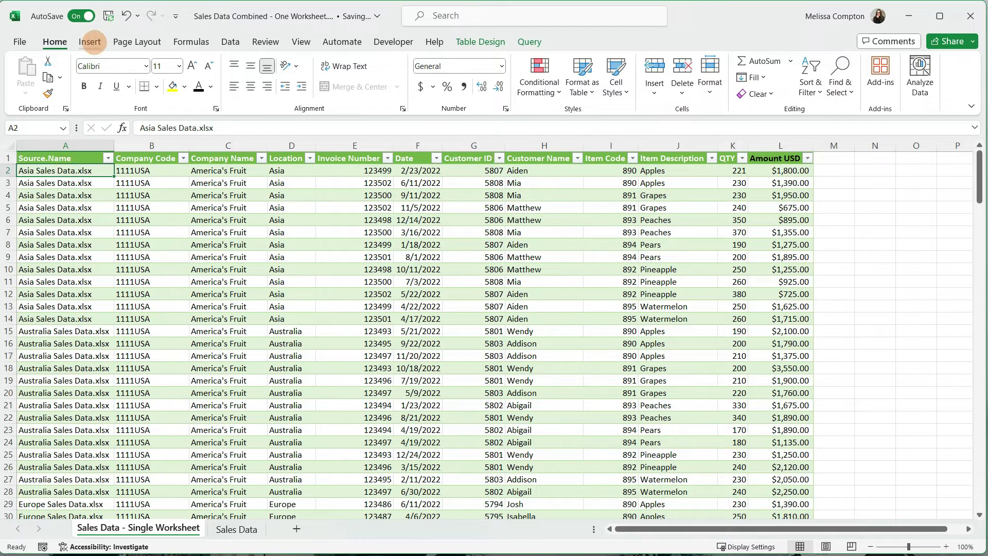
left_click(90, 41)
left_click(31, 84)
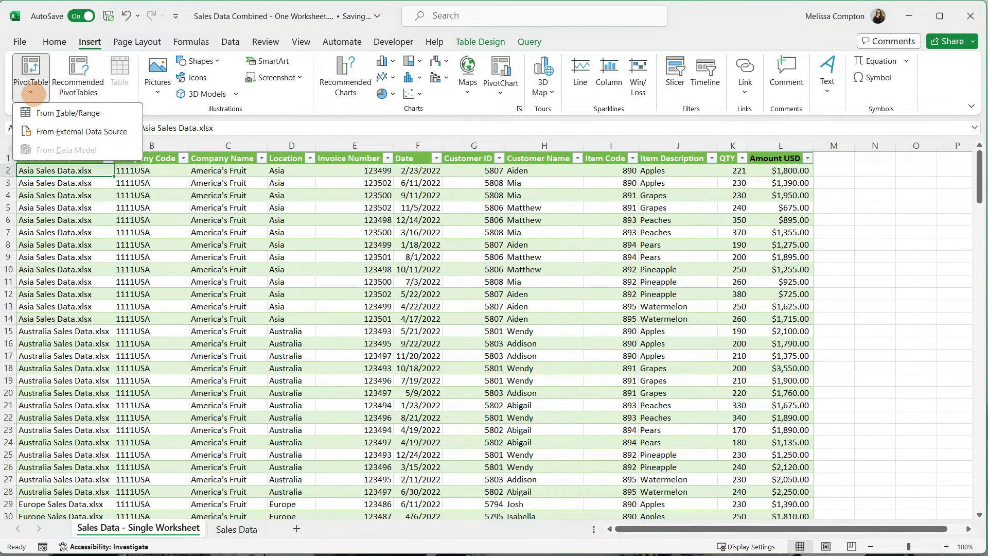
left_click(51, 114)
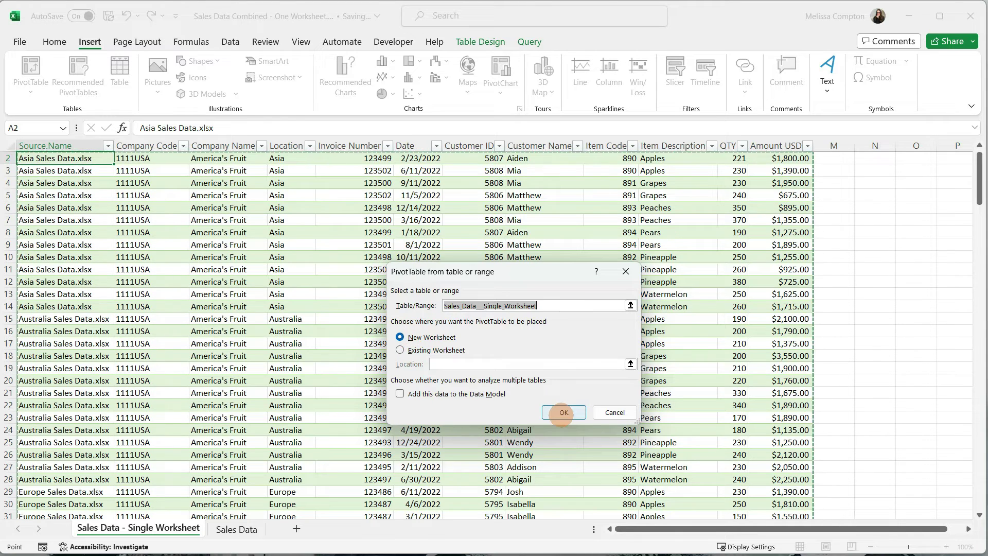
left_click(563, 412)
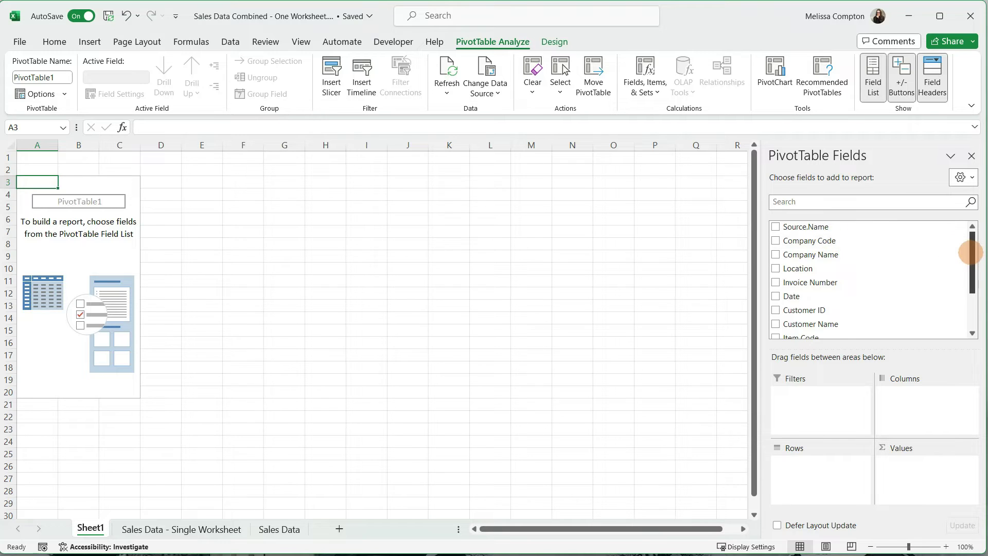
Sum QTY and Amount USD by Location in the PivotTable, totalling 45531 and 325745
mouse_move(973, 249)
left_mouse_down()
mouse_move(971, 300)
mouse_move(971, 230)
left_mouse_up()
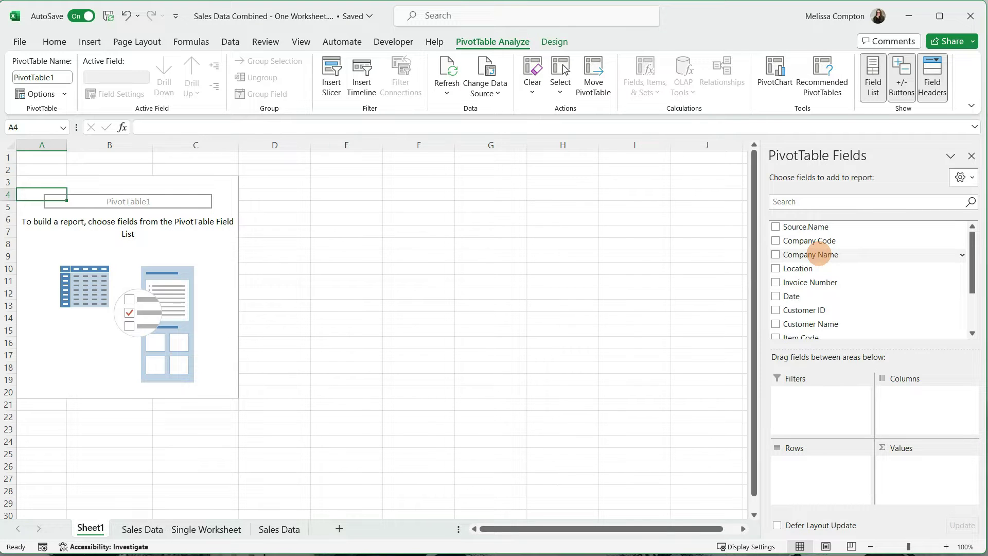
scroll(821, 254, "down", 2)
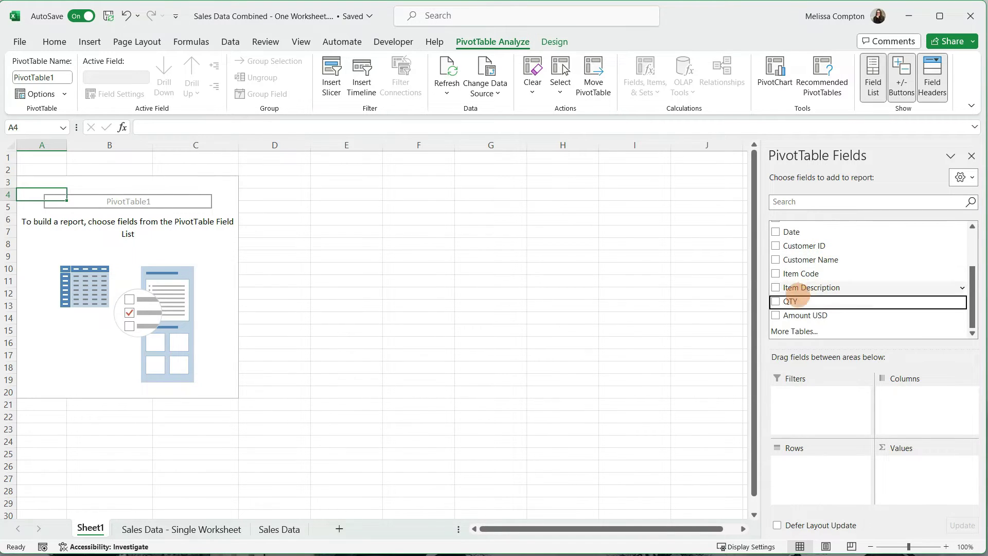
left_click_drag(848, 302, 919, 464)
left_click_drag(792, 319, 901, 477)
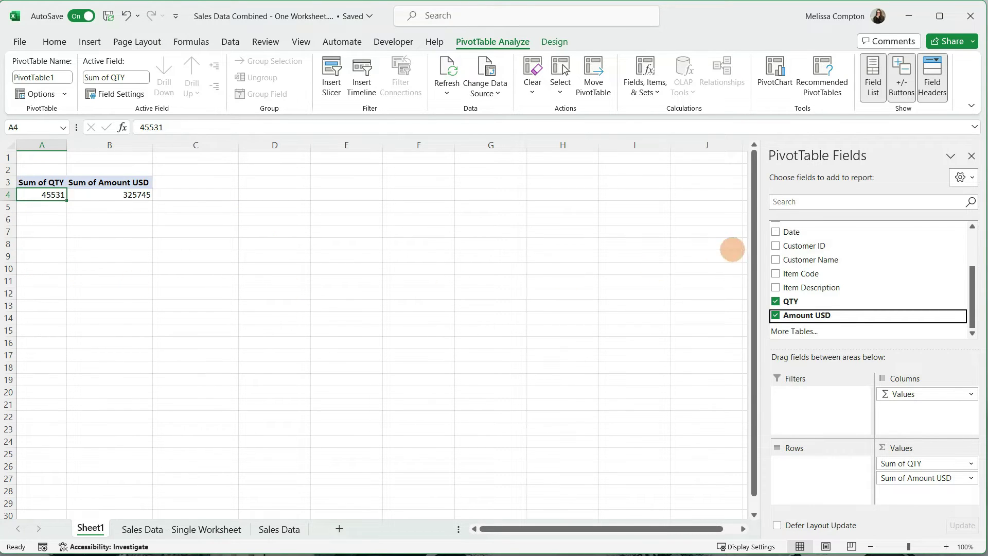
scroll(846, 255, "up", 2)
left_click(798, 268)
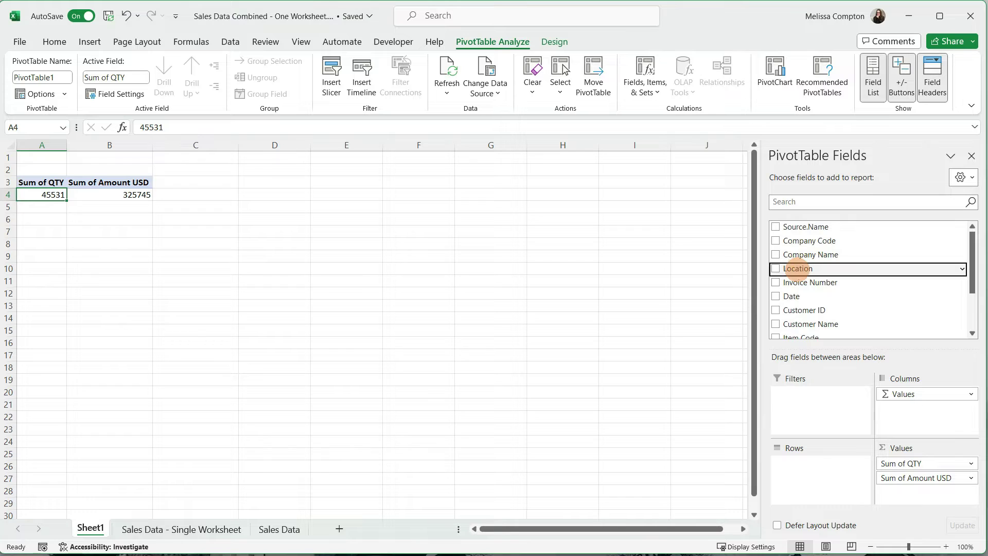
left_click_drag(797, 268, 825, 473)
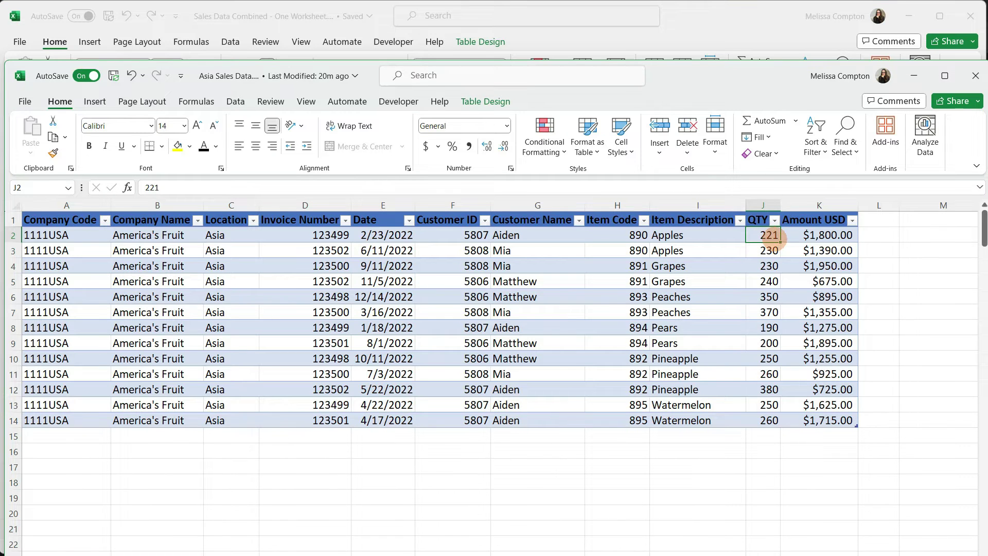
Change the Asia file's first row to QTY 222 and Amount USD 1900
double_click(775, 238)
key("BackSpace")
left_click(827, 235)
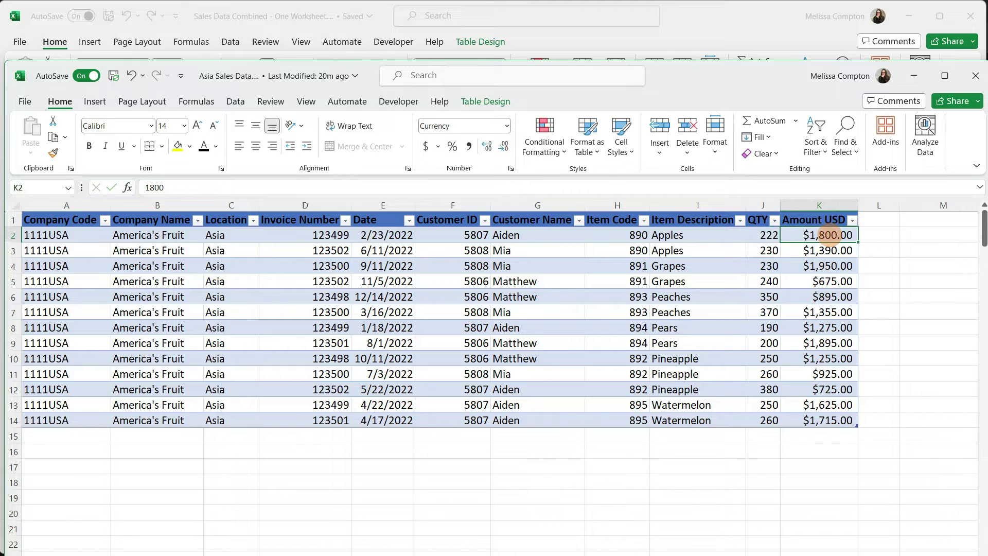
type("1900.")
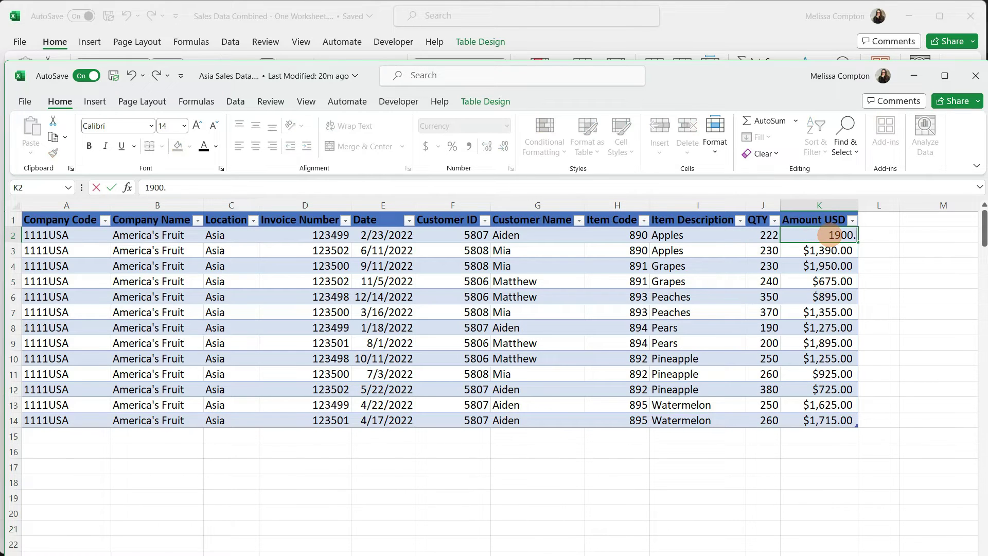
key("Return")
left_click(109, 16)
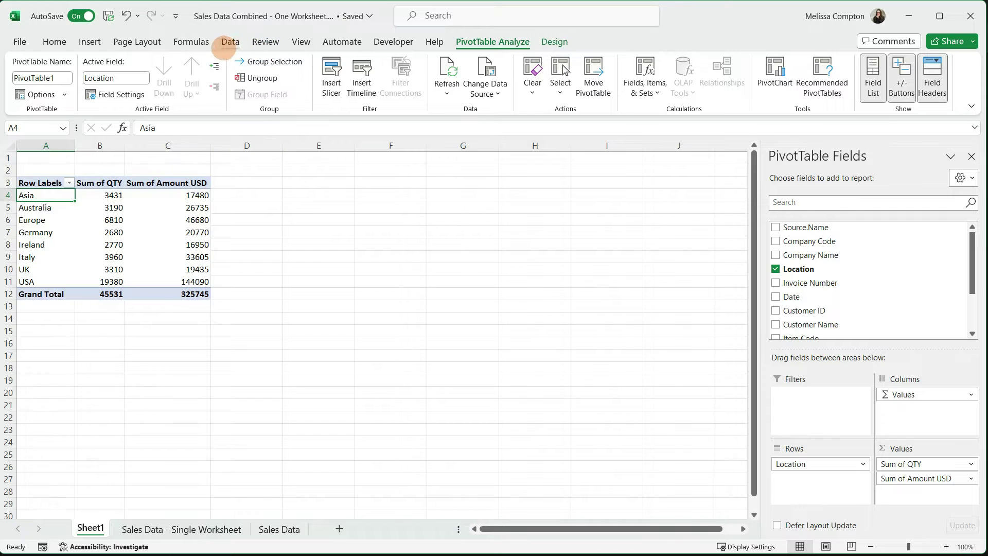
Refresh All from the table sheet and Sheet1 so Asia shows 3432 QTY and 17580 Amount
left_click(230, 41)
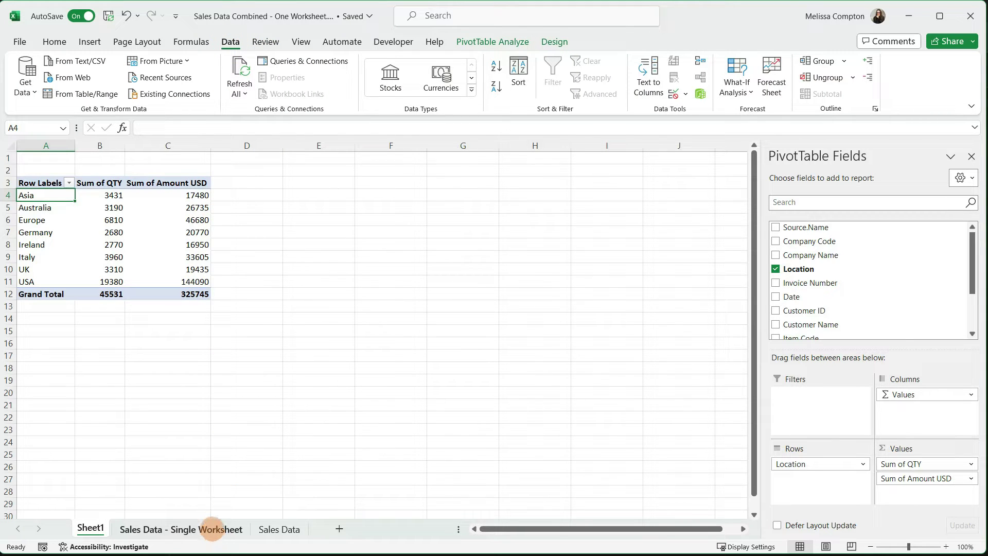
left_click(211, 529)
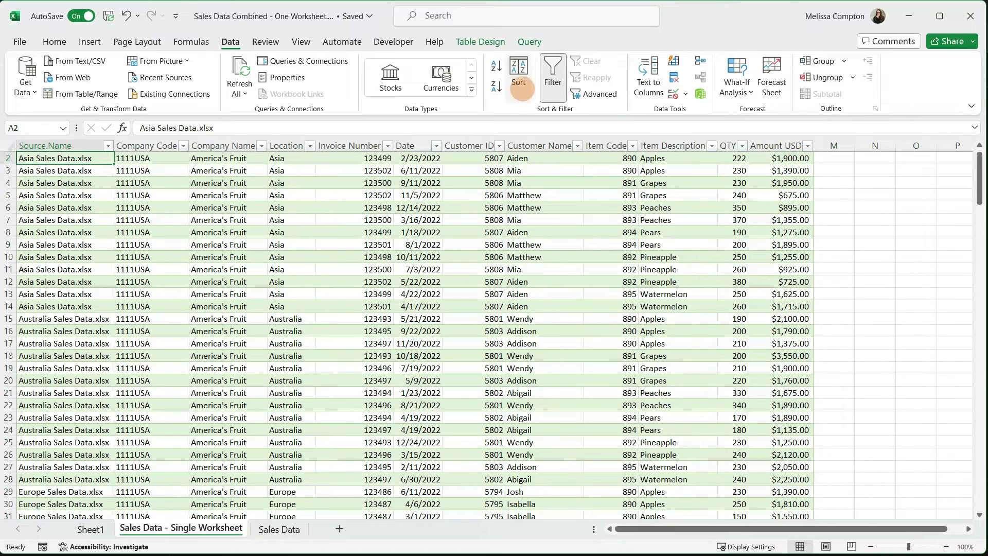
left_click(242, 73)
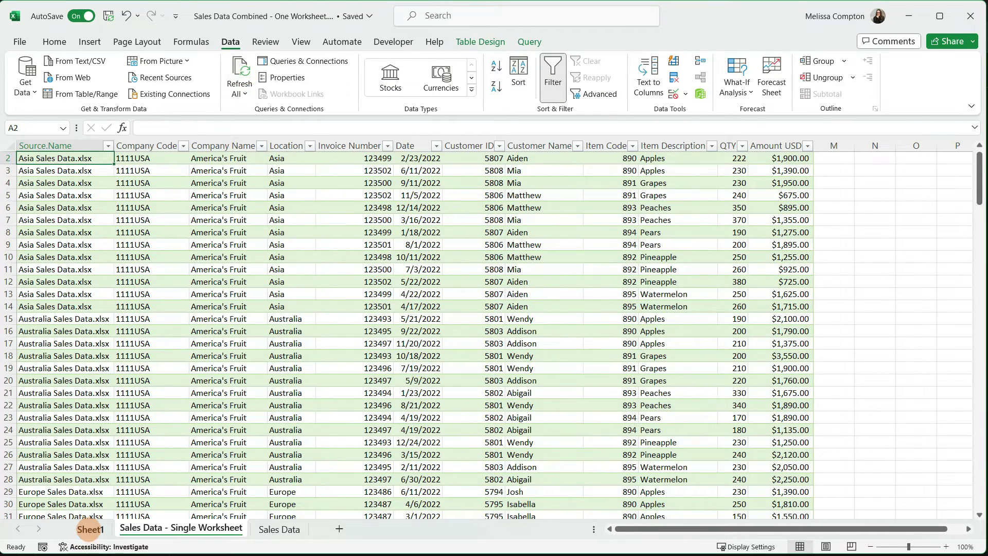
left_click(90, 529)
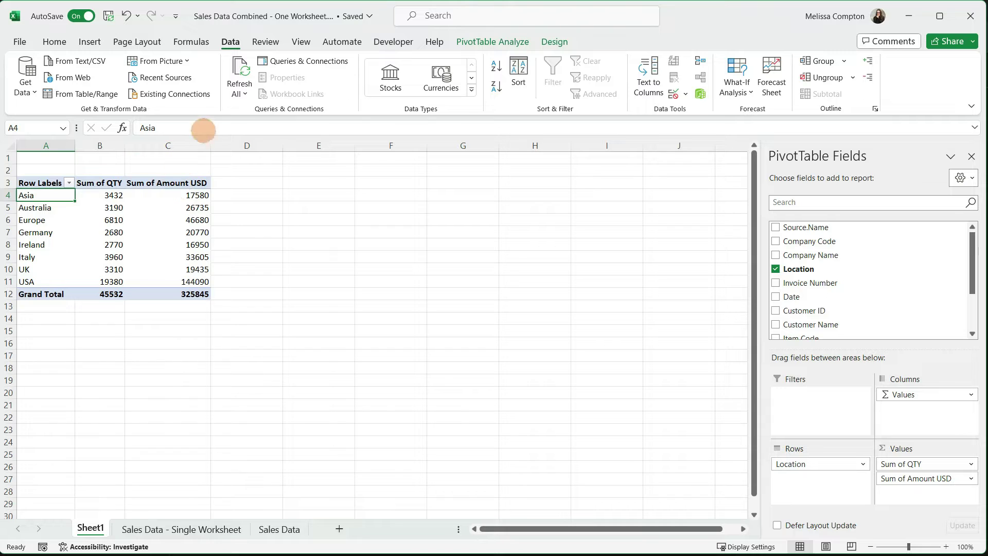
left_click(240, 67)
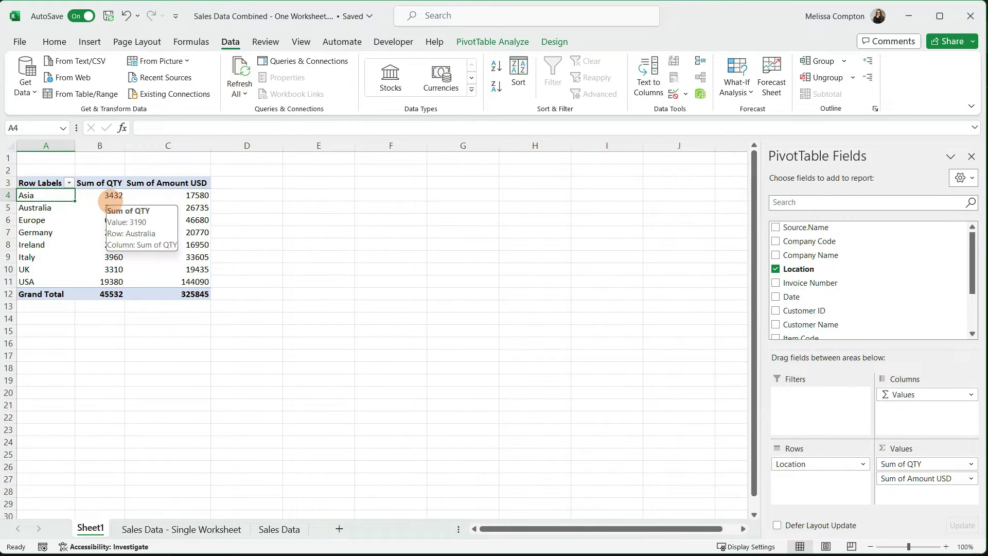
mouse_move(193, 204)
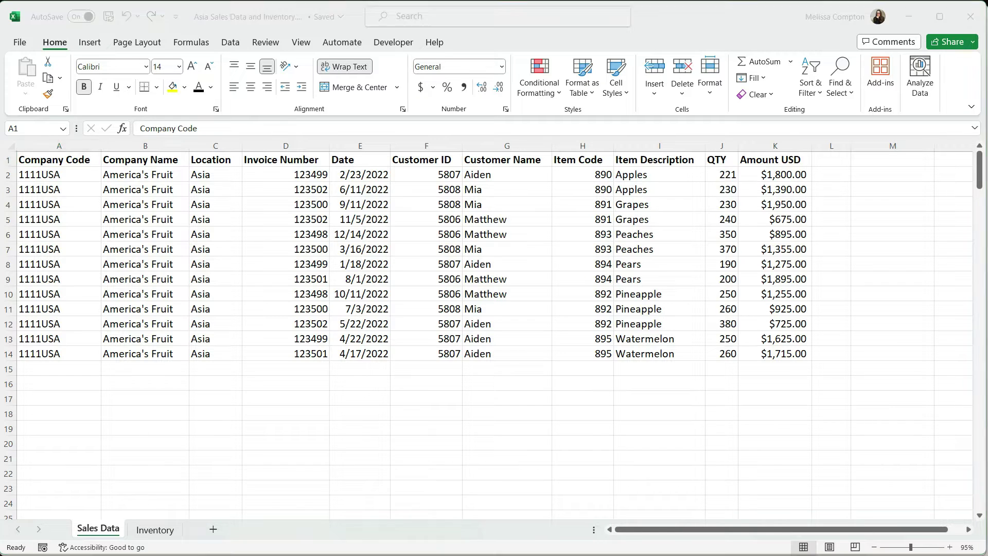
left_click(443, 555)
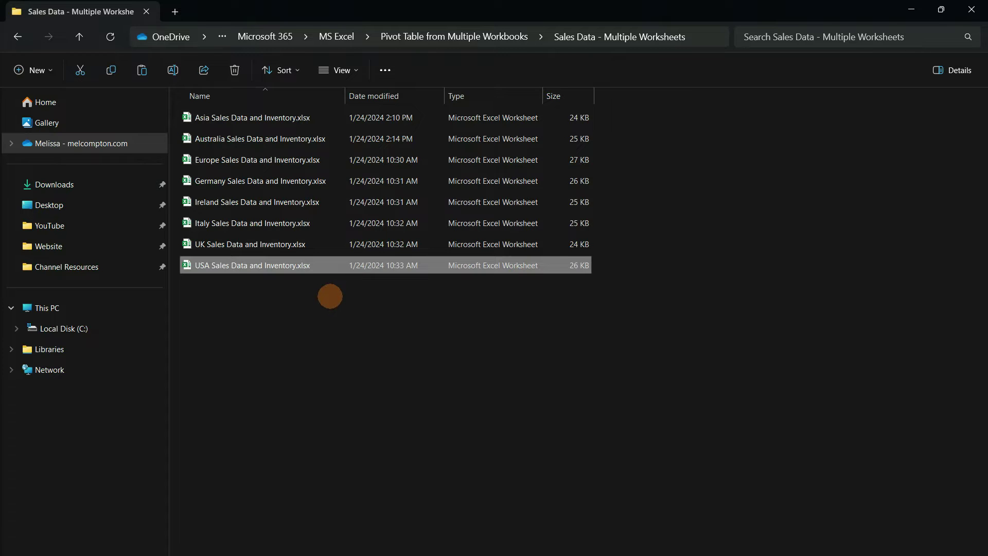
left_click(909, 10)
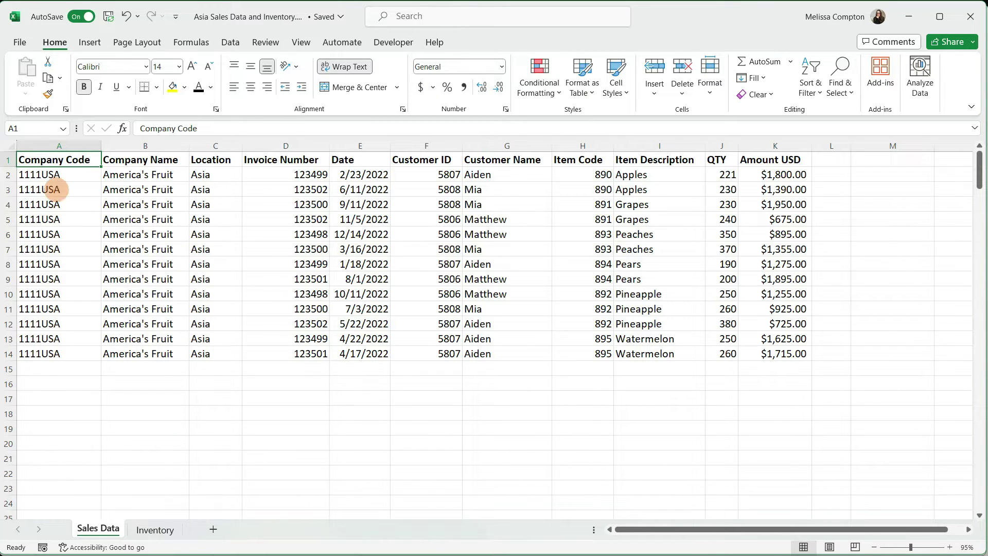
Convert the Sales Data range into a table named SalesData
key("ctrl+t")
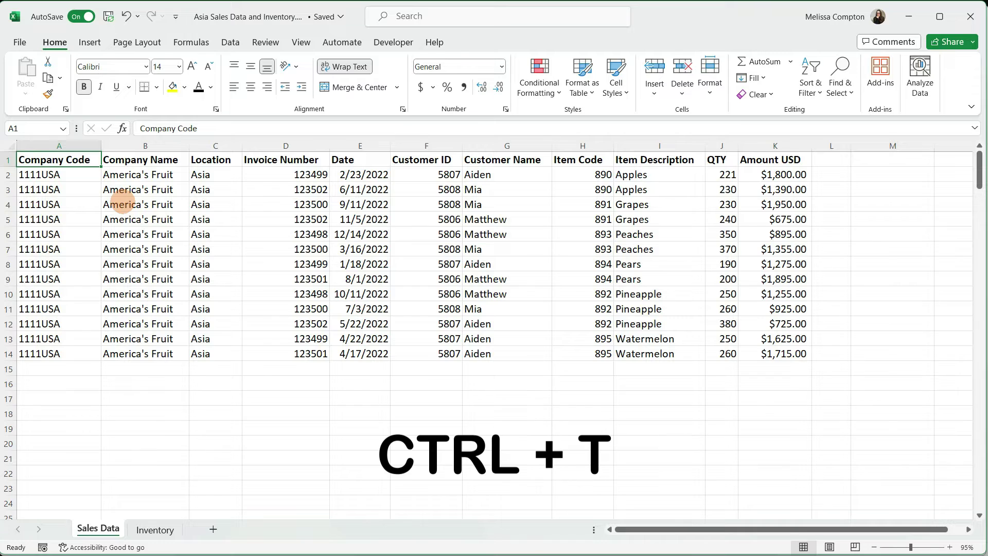
key("Return")
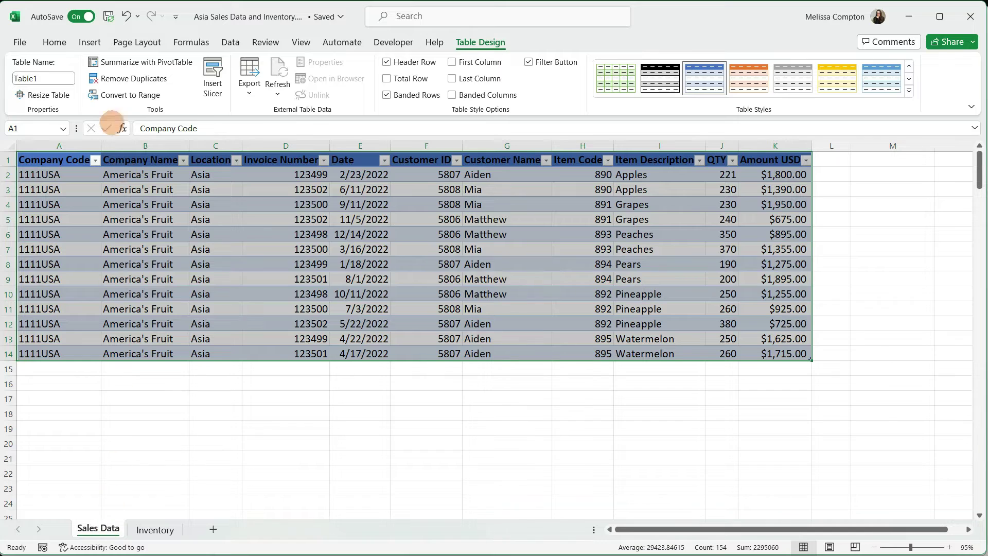
left_click(25, 78)
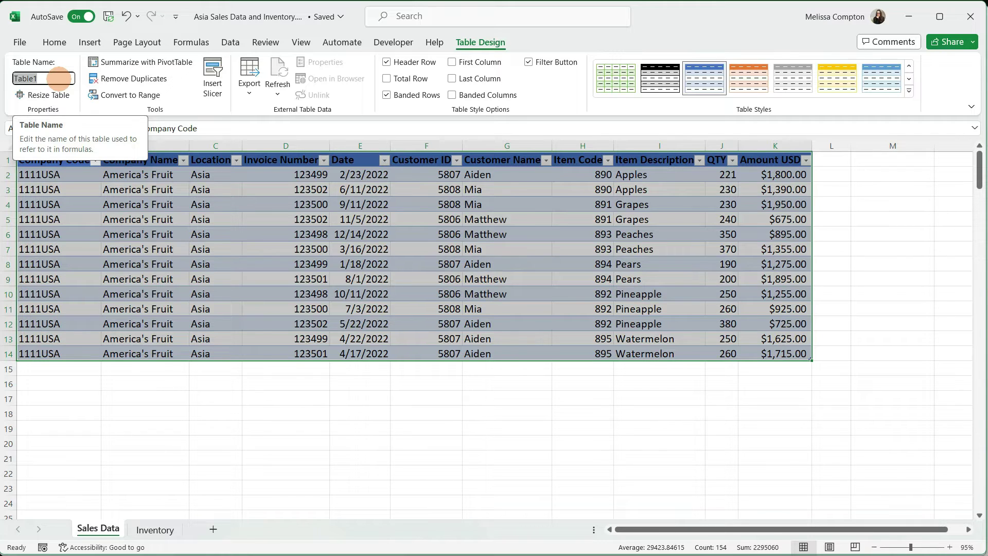
type("SalesData")
key("Return")
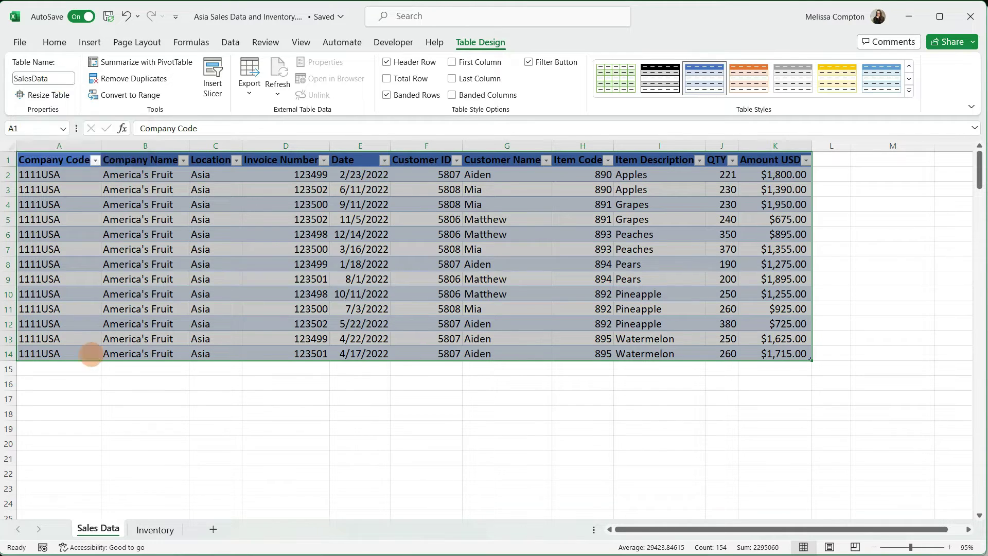
Convert the Inventory sheet's data into a table (Table2), then return to Sales Data
left_click(155, 531)
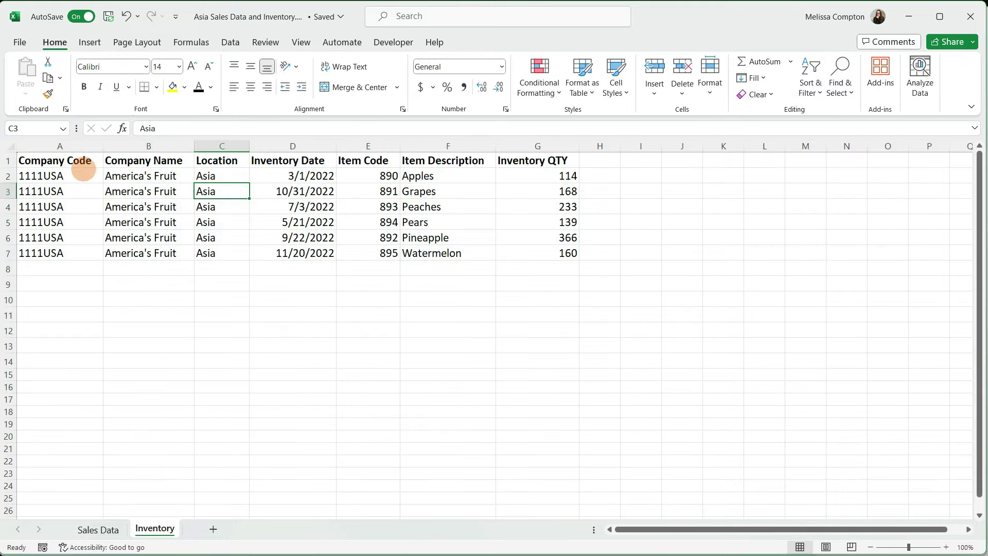
left_click(78, 163)
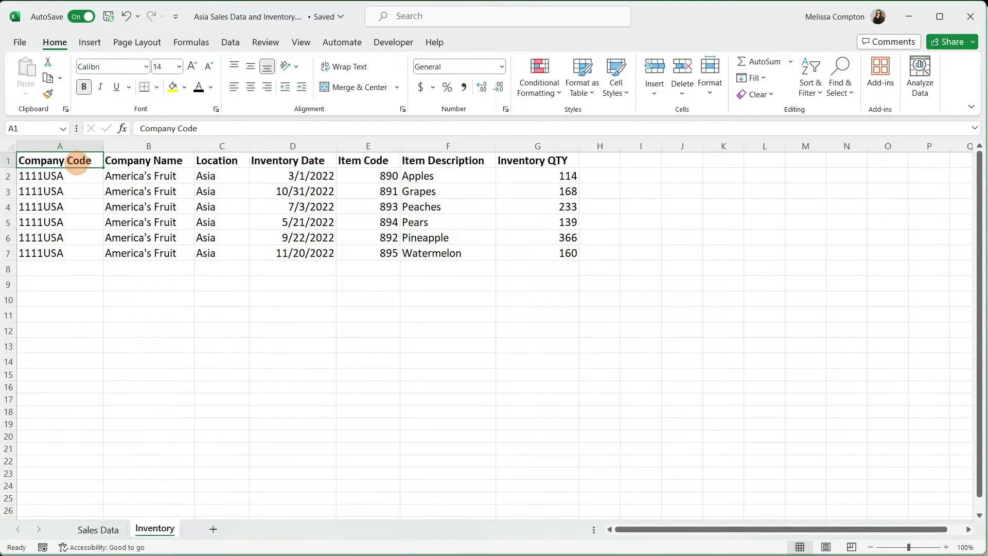
key("ctrl+t")
key("Return")
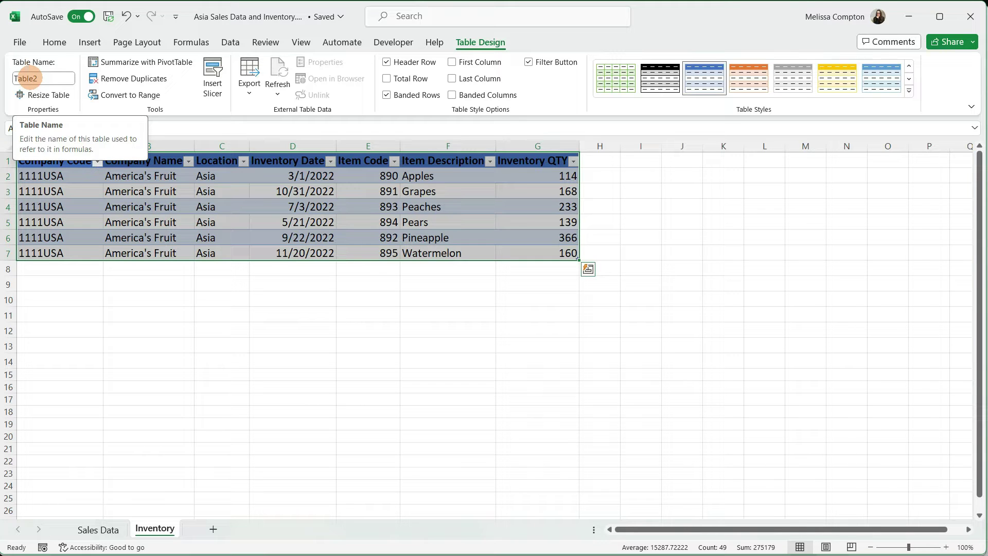
left_click(110, 535)
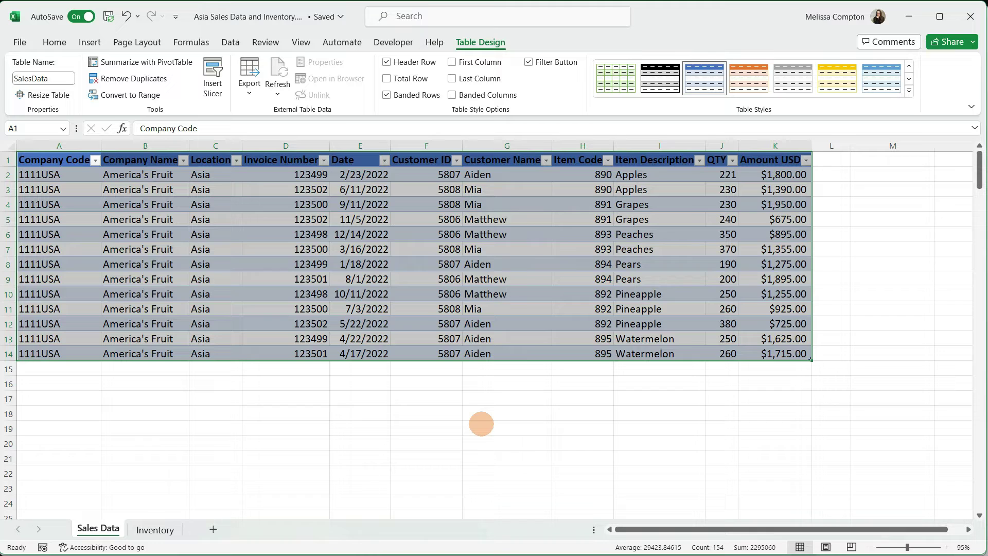
Pin the first entry in the Windows clipboard history and close the panel
key("super+v")
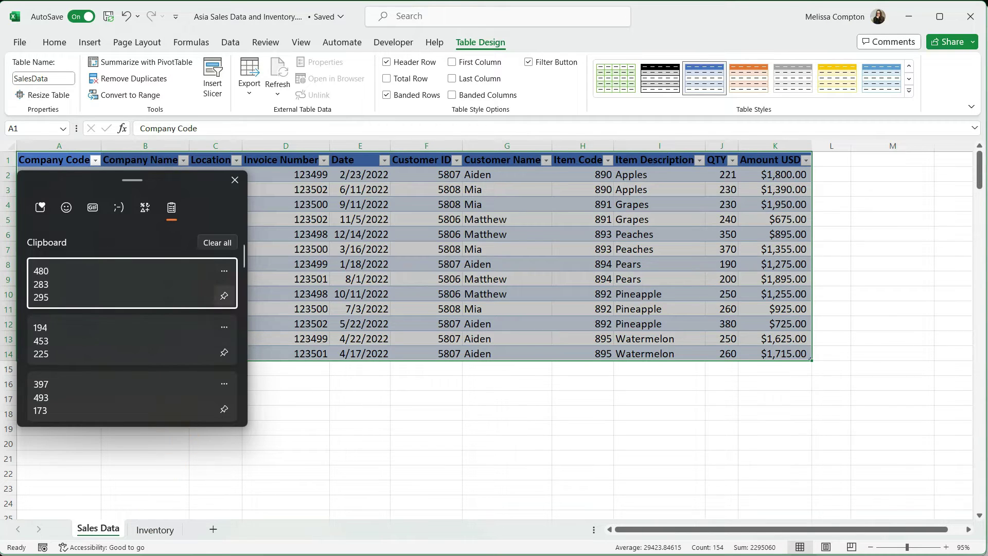
left_click(224, 296)
left_click(235, 180)
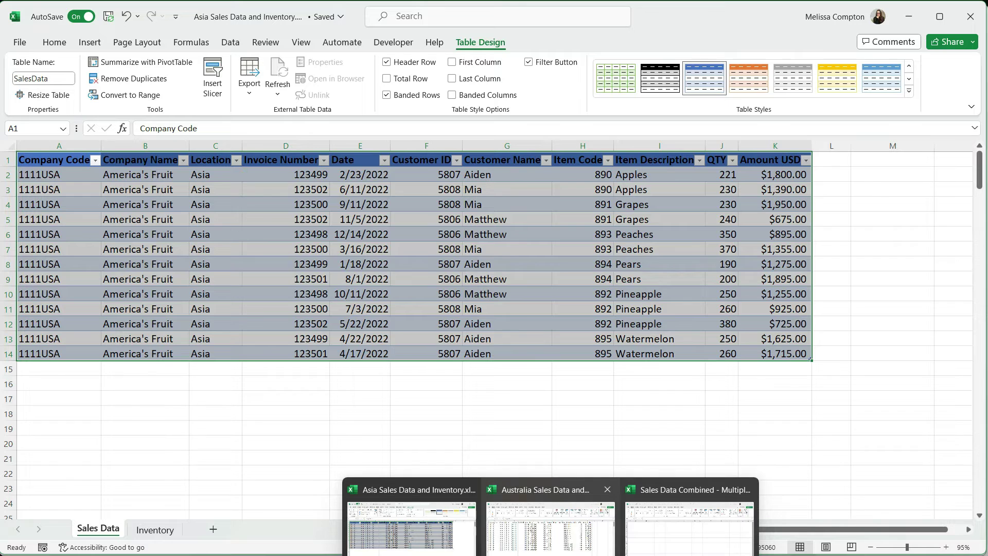
In the Australia workbook, convert the sales data into a table named SalesData
left_click(518, 494)
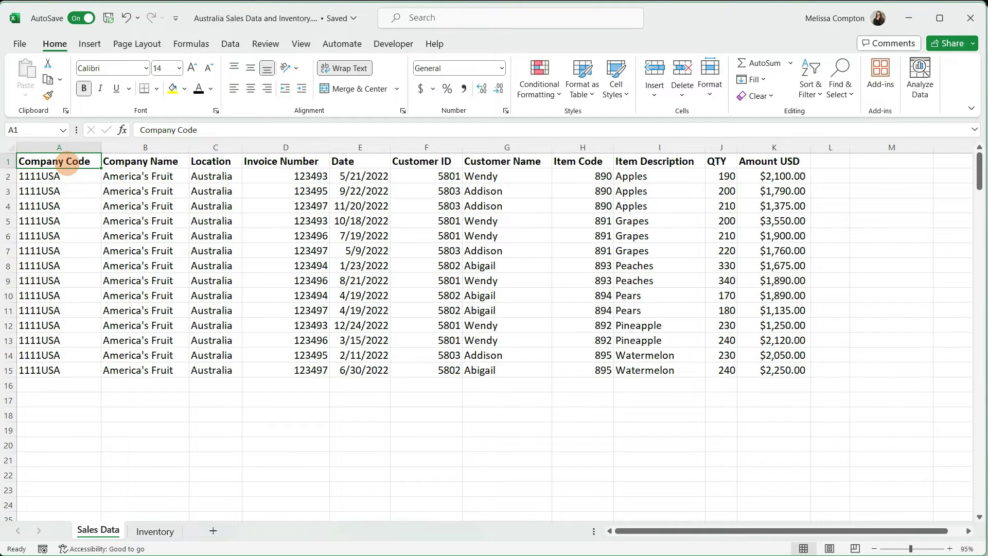
key("ctrl+t")
key("Return")
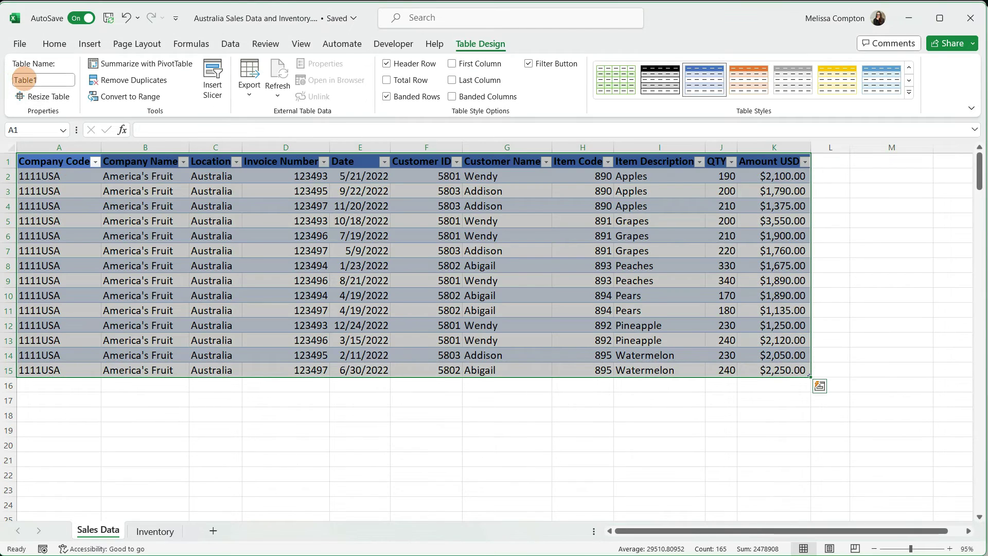
left_click(23, 79)
type("SalesData")
key("Return")
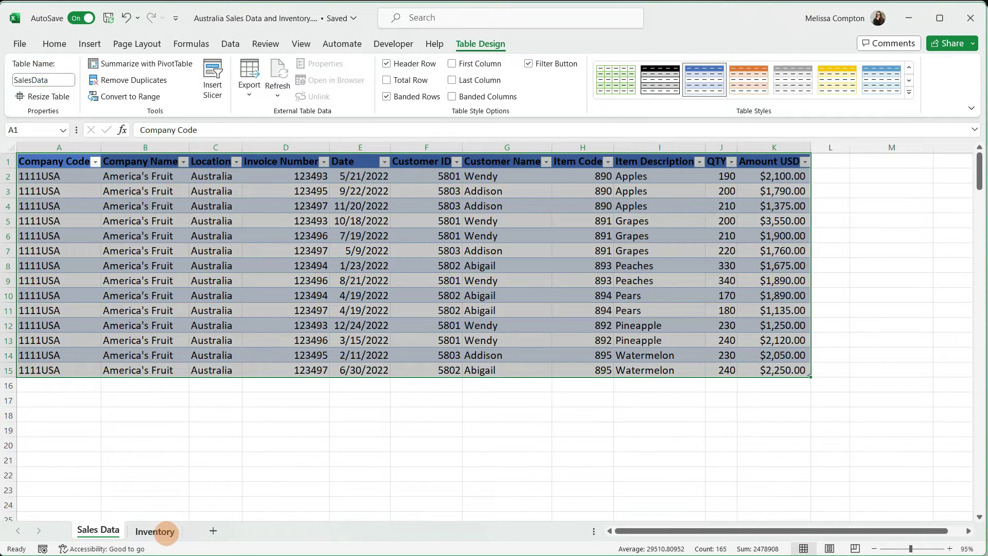
Convert the Australia Inventory sheet's data into a table named Inventory
left_click(155, 532)
key("ctrl+t")
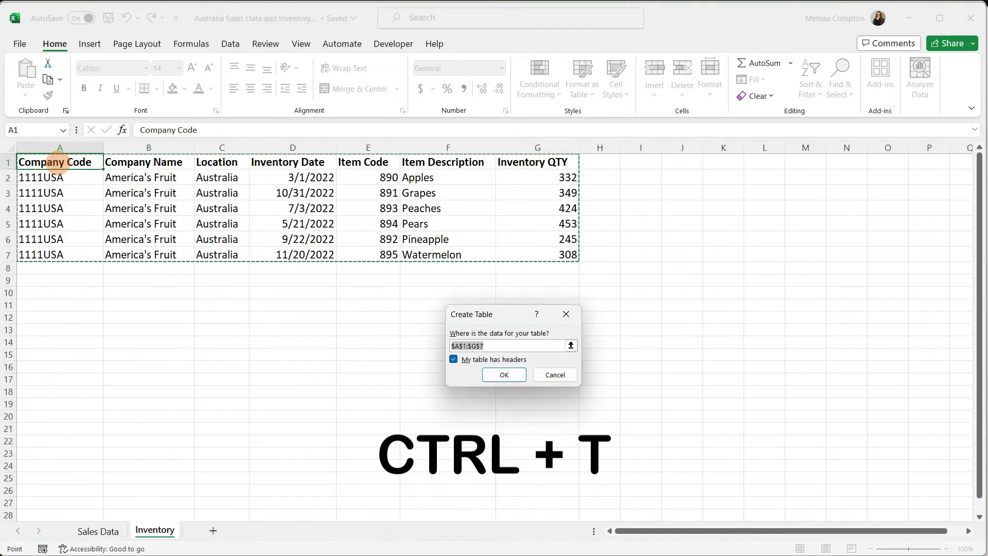
key("Return")
left_click(23, 80)
type("Inventory")
key("Return")
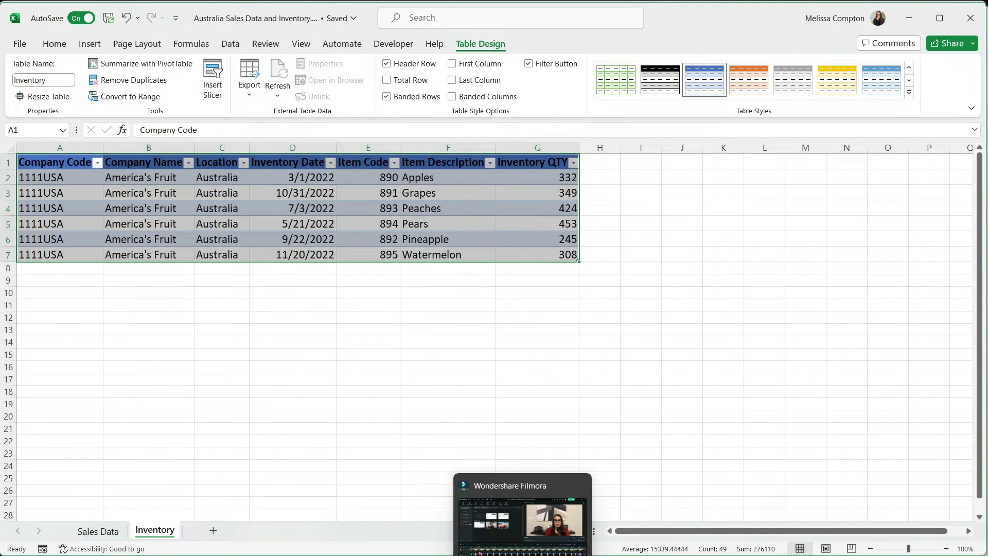
left_click(464, 545)
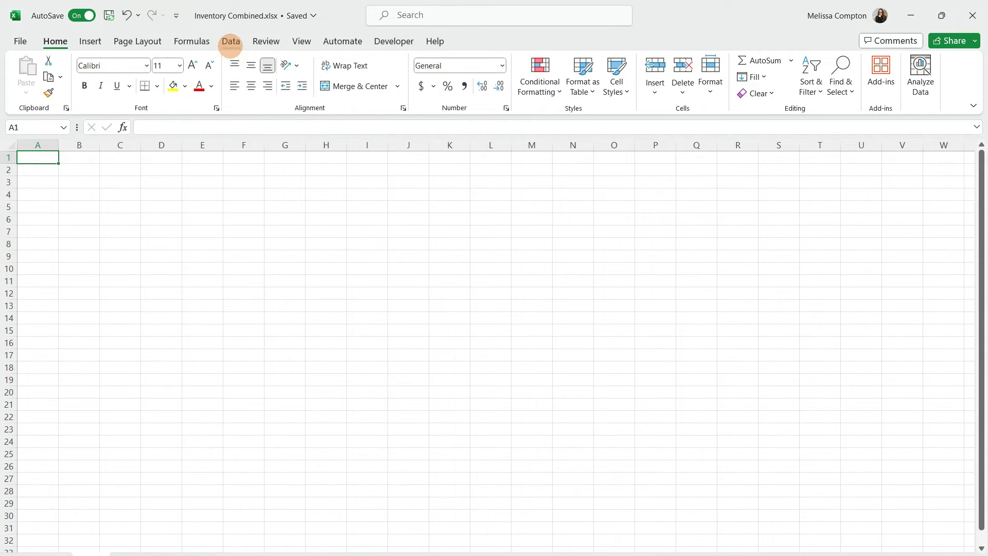
Launch the Power Query Editor and start a new Folder data source
left_click(230, 42)
left_click(26, 88)
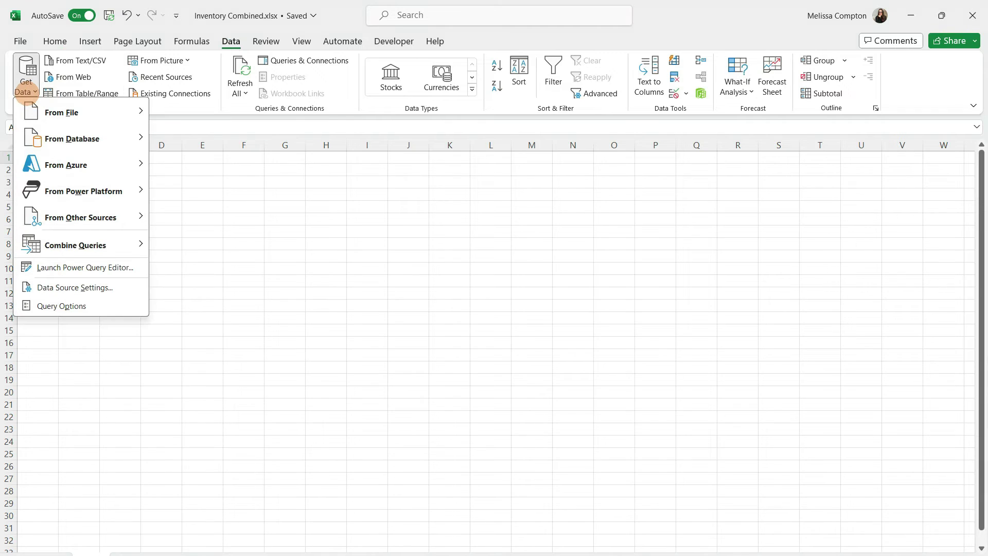
left_click(74, 267)
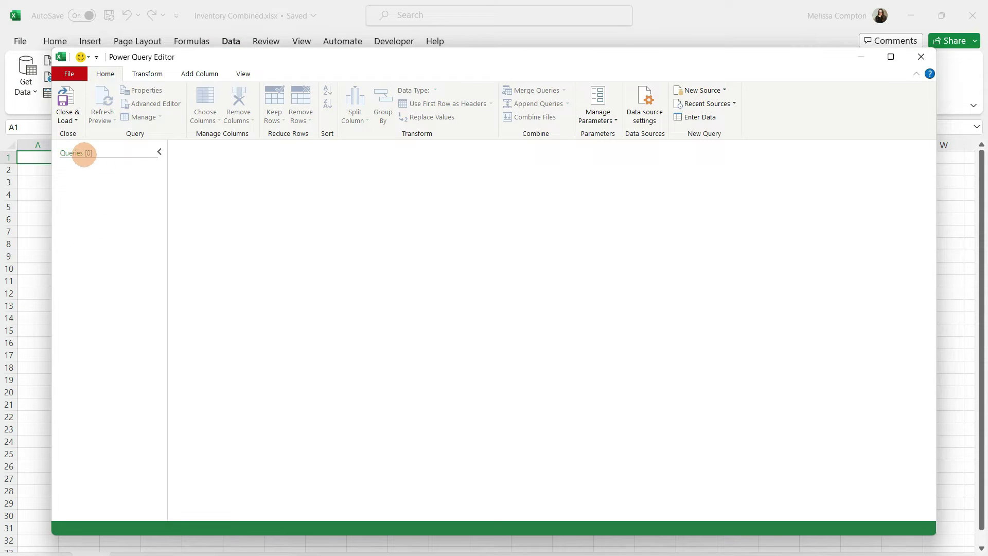
left_click(723, 91)
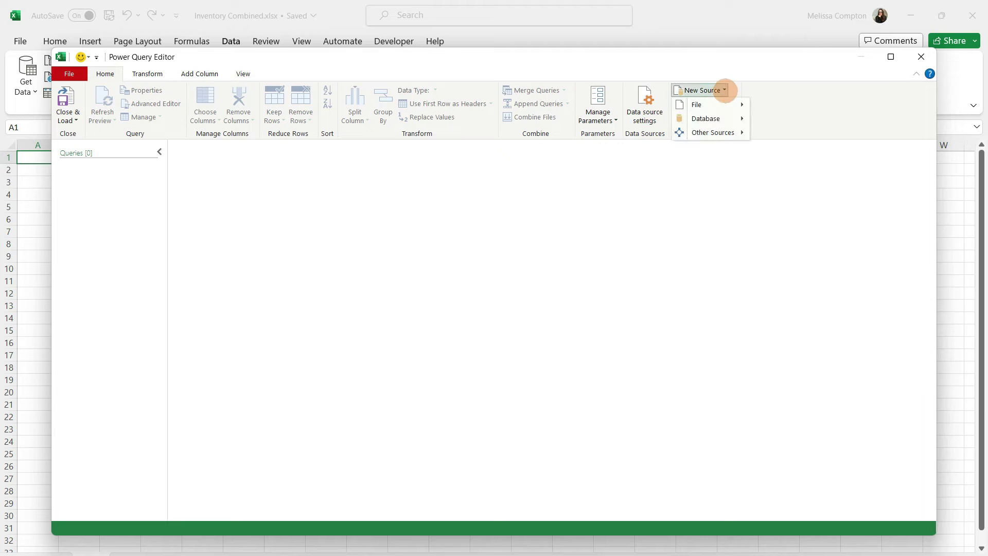
mouse_move(717, 106)
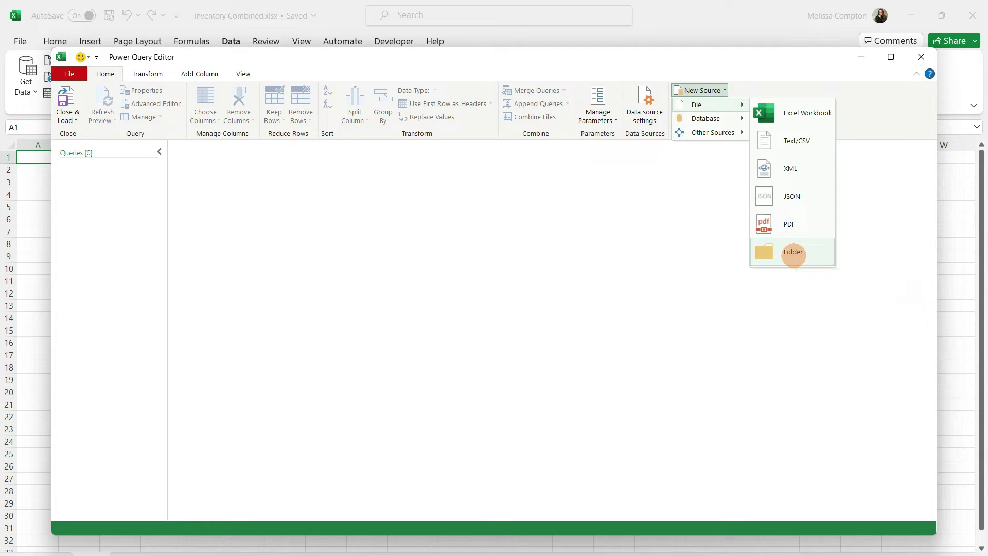
left_click(793, 255)
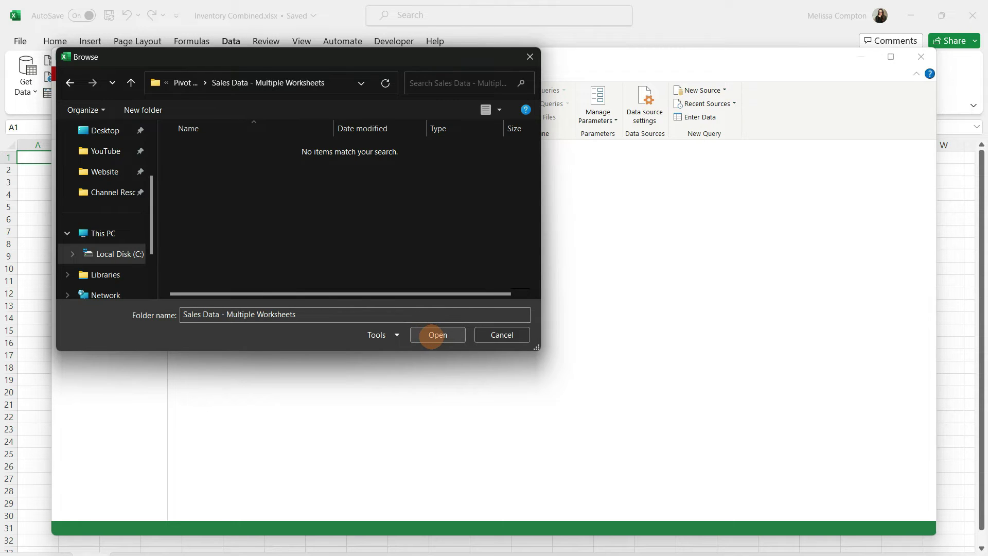
Use the Sales Data - Multiple Worksheets folder and choose Combine & Transform Data
left_click(437, 335)
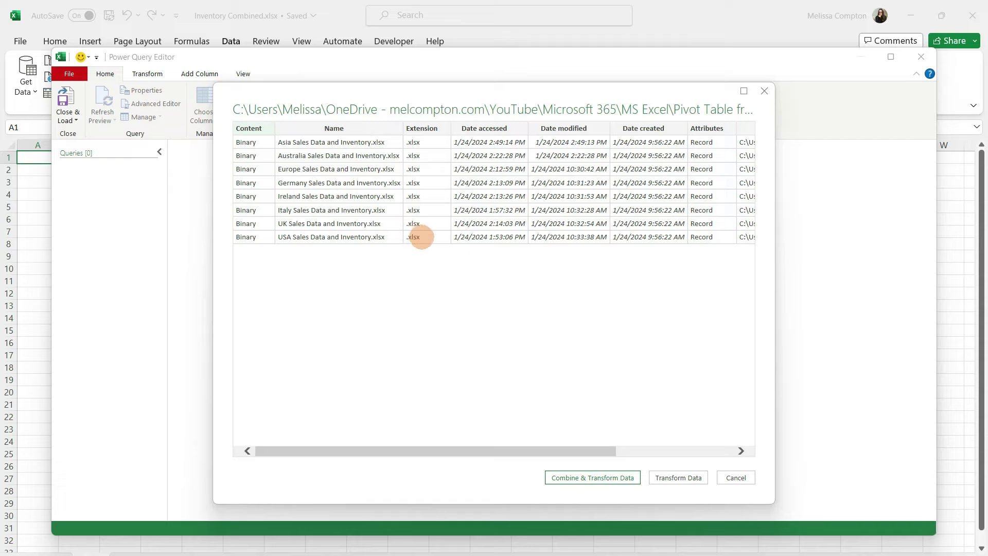
left_click(589, 478)
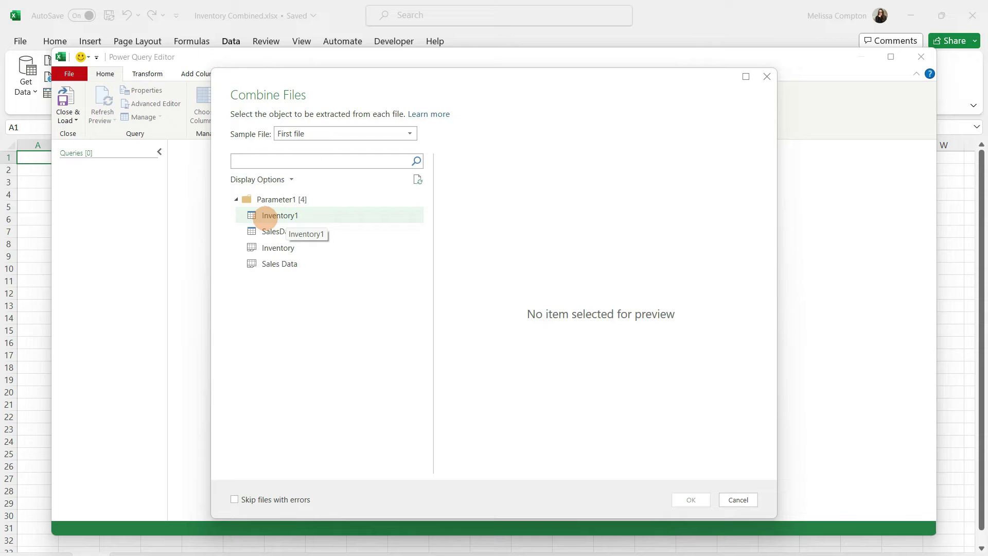
Combine every region's Inventory1 table into a 48-row, 8-column query
left_click(261, 216)
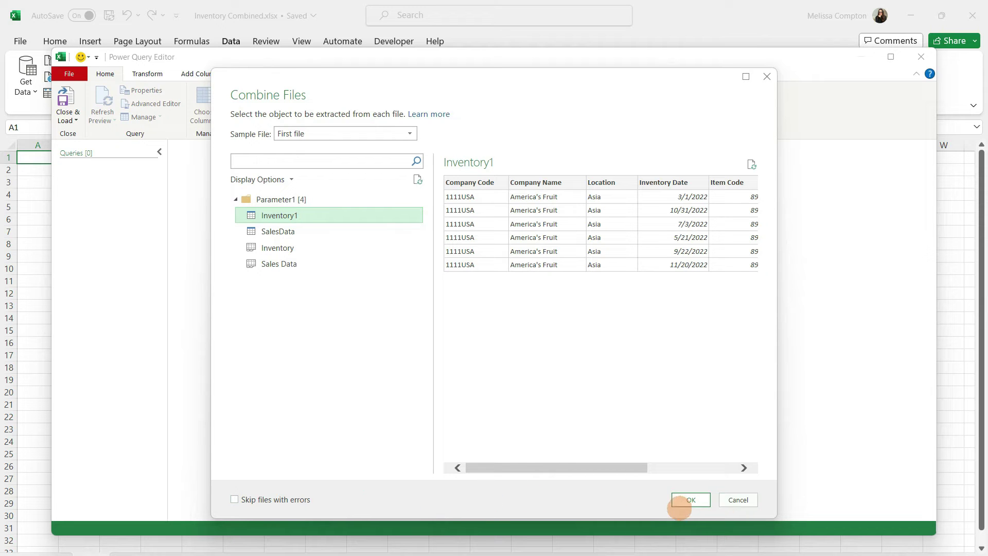
left_click(687, 500)
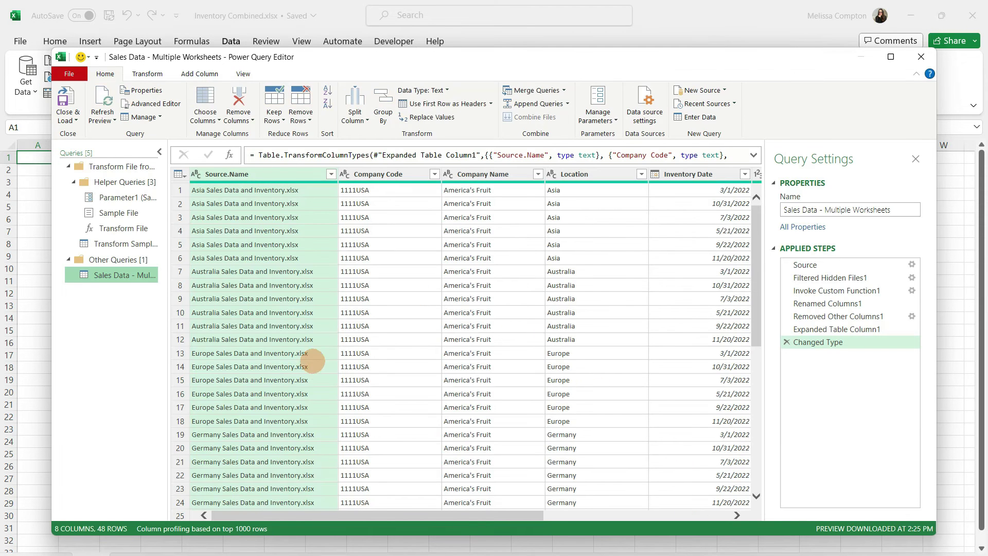
Close & Load the combined inventory query into the Inventory Combined workbook
scroll(338, 291, "down", 5)
scroll(338, 292, "up", 5)
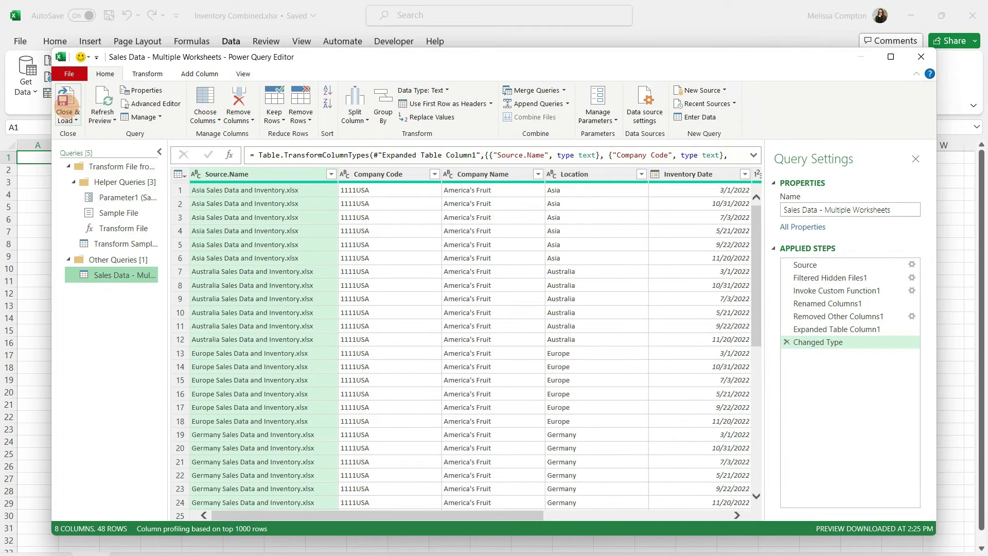
left_click(67, 99)
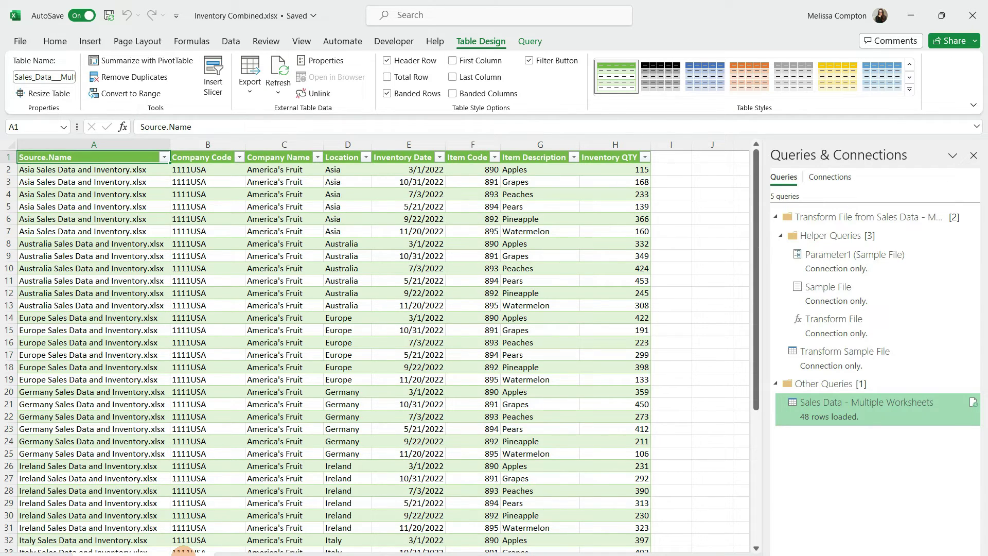
Close Queries & Connections and start a PivotTable from the combined inventory table on a new worksheet
left_click(973, 155)
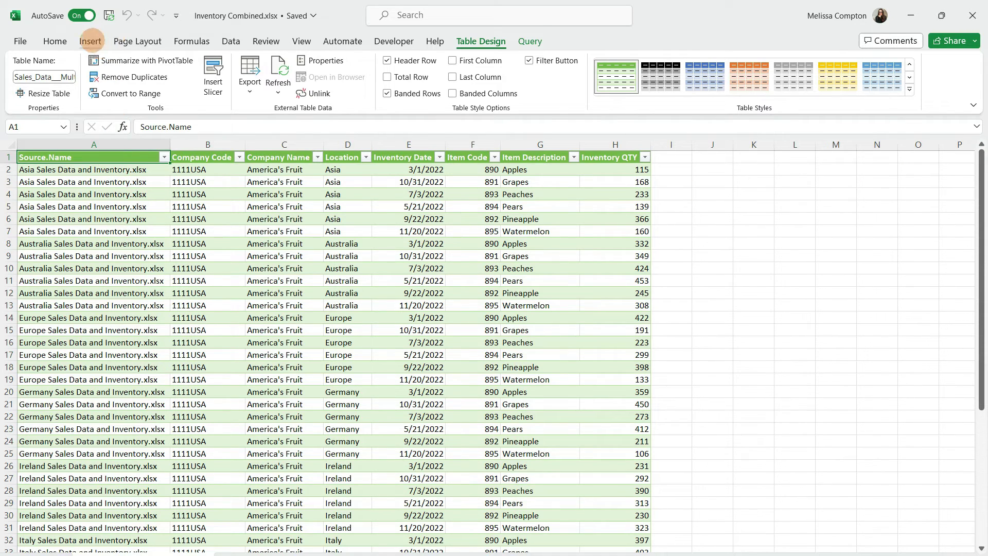
left_click(90, 41)
left_click(26, 87)
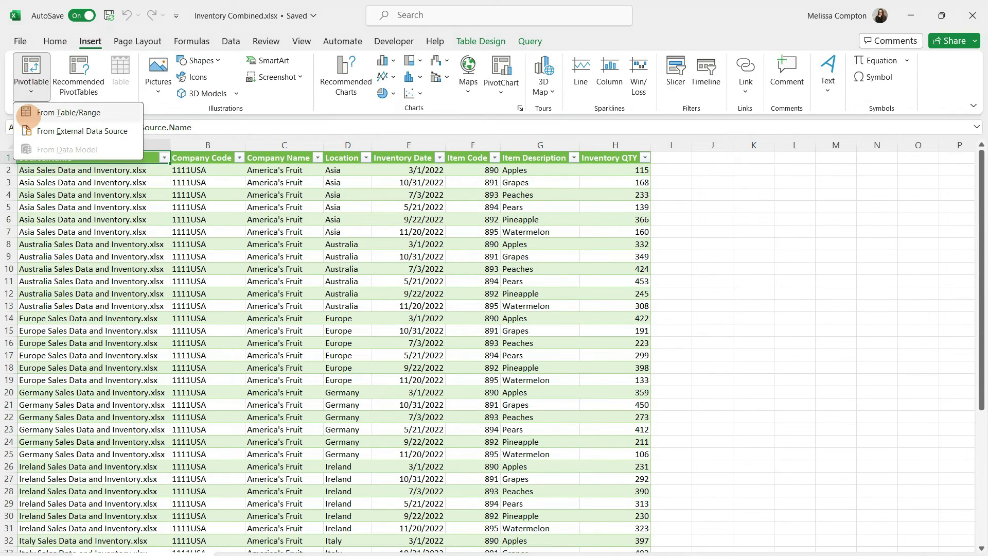
left_click(26, 110)
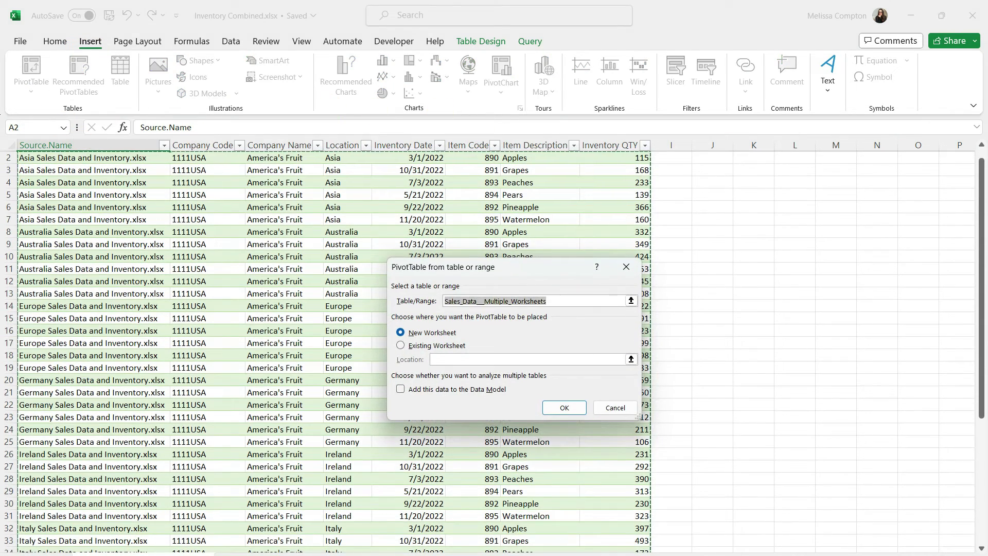
Create PivotTable1 summing Inventory QTY by Location, with Item Code nested beneath each region
left_click(564, 408)
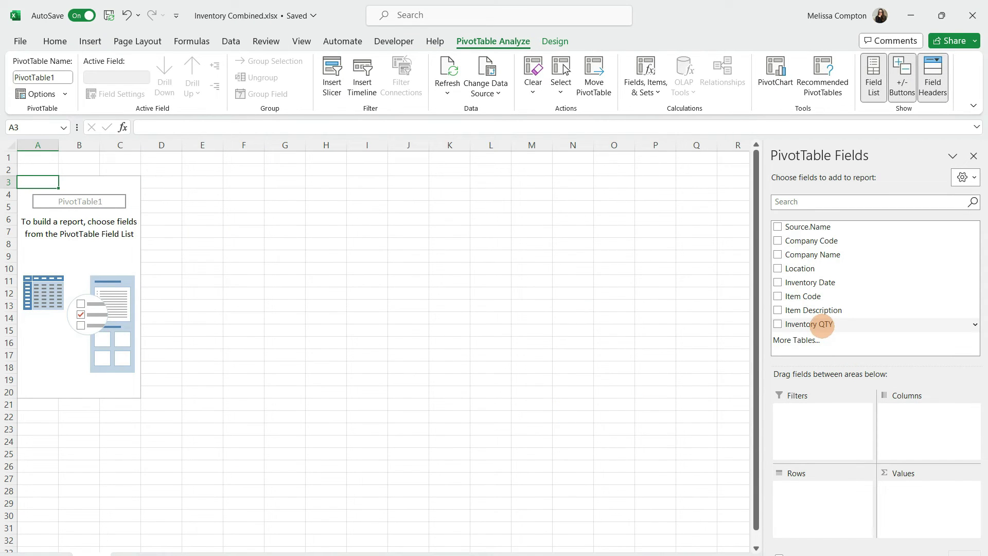
left_click_drag(816, 325, 934, 489)
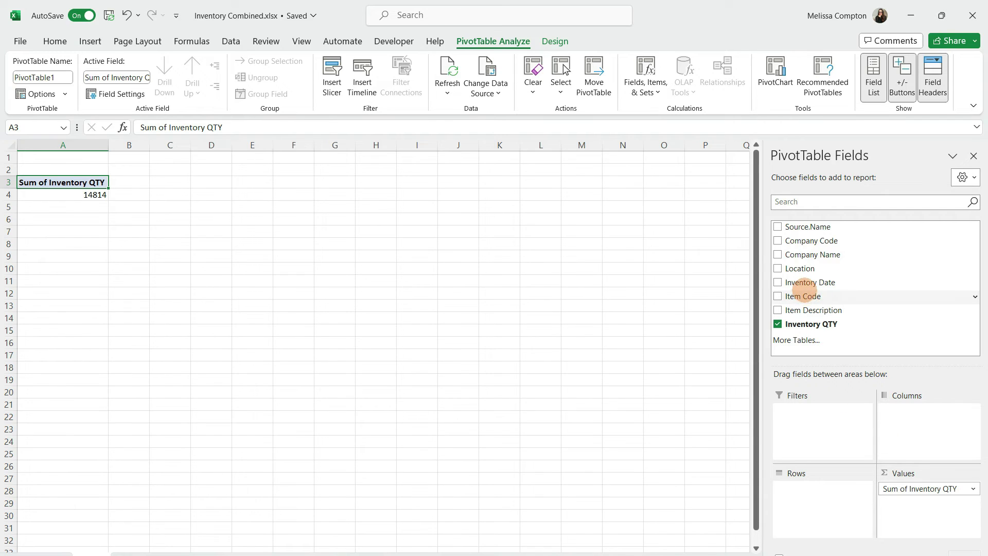
left_click_drag(800, 296, 816, 488)
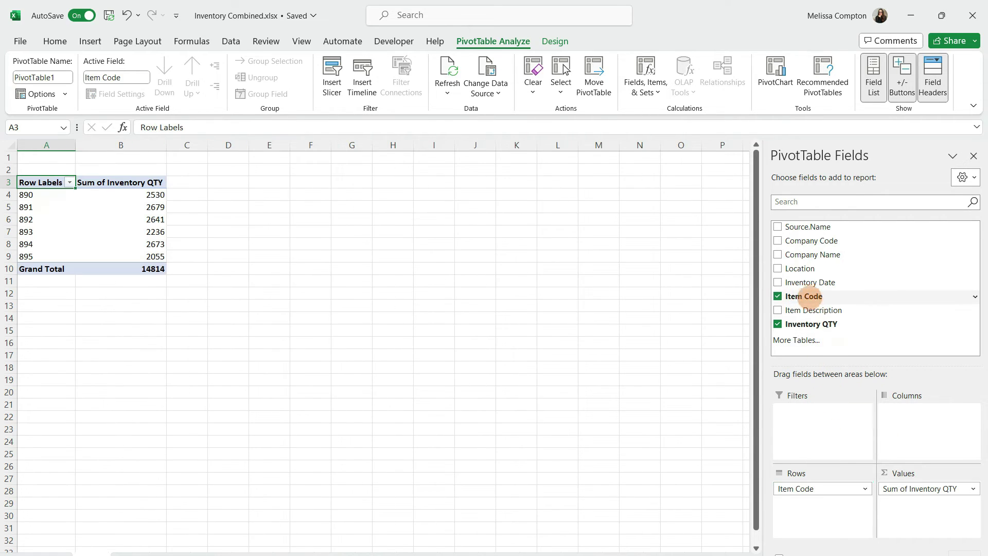
left_click_drag(801, 268, 817, 505)
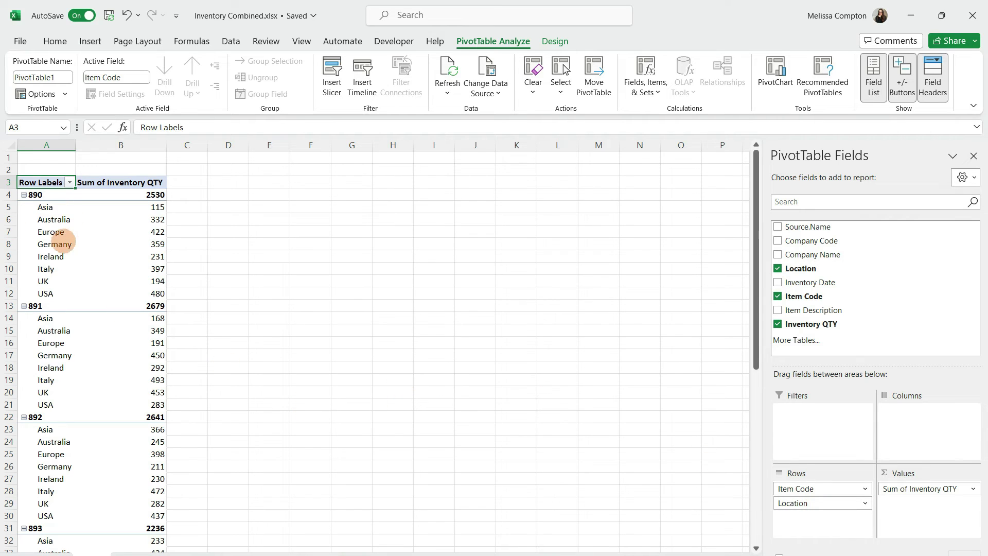
left_click_drag(788, 507, 789, 481)
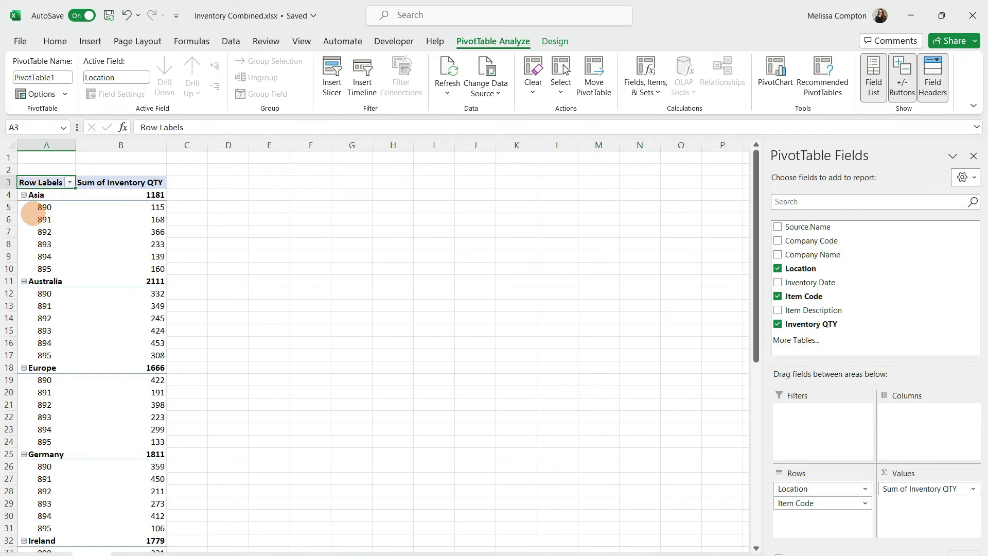
mouse_move(155, 208)
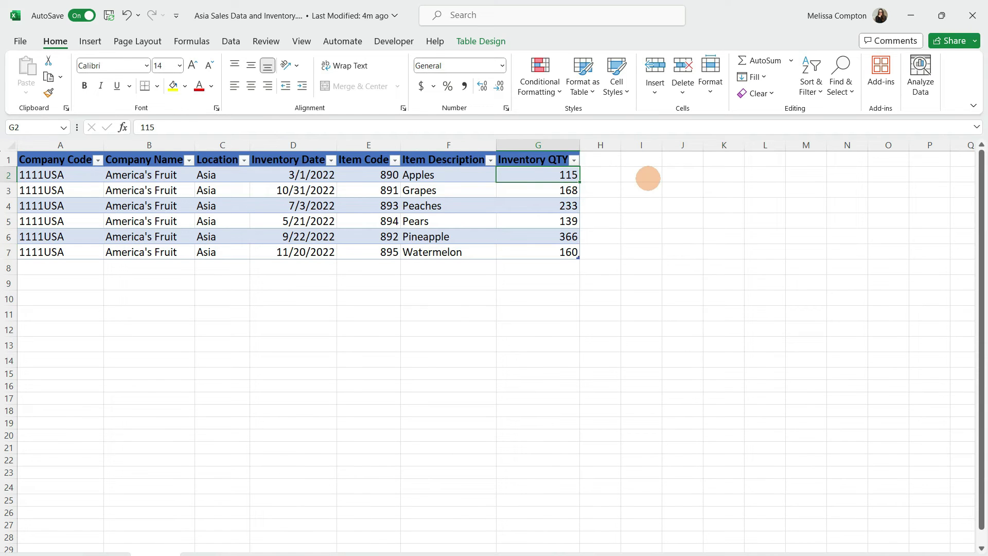
Change Asia's G2 inventory quantity to 120 and close the Asia workbook
type("120")
key("Return")
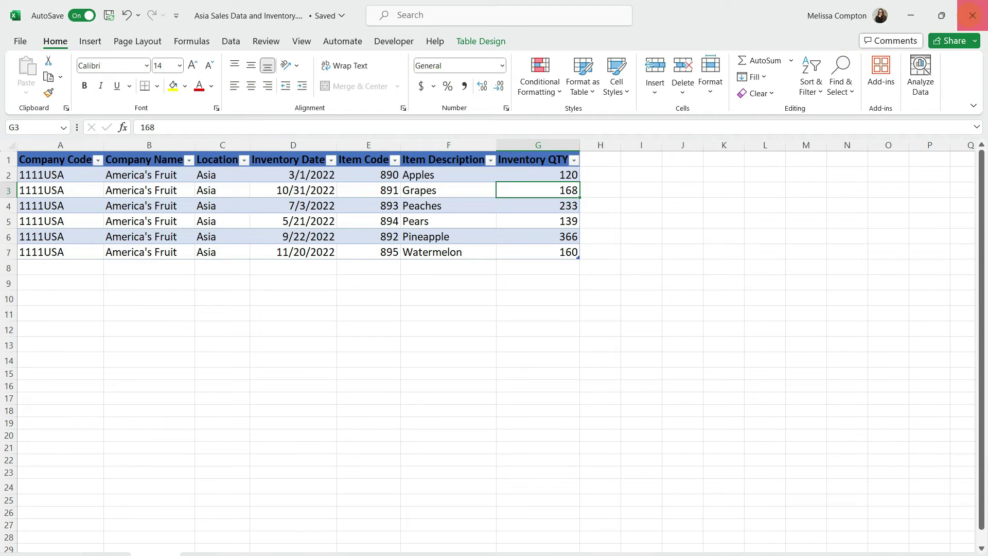
left_click(971, 15)
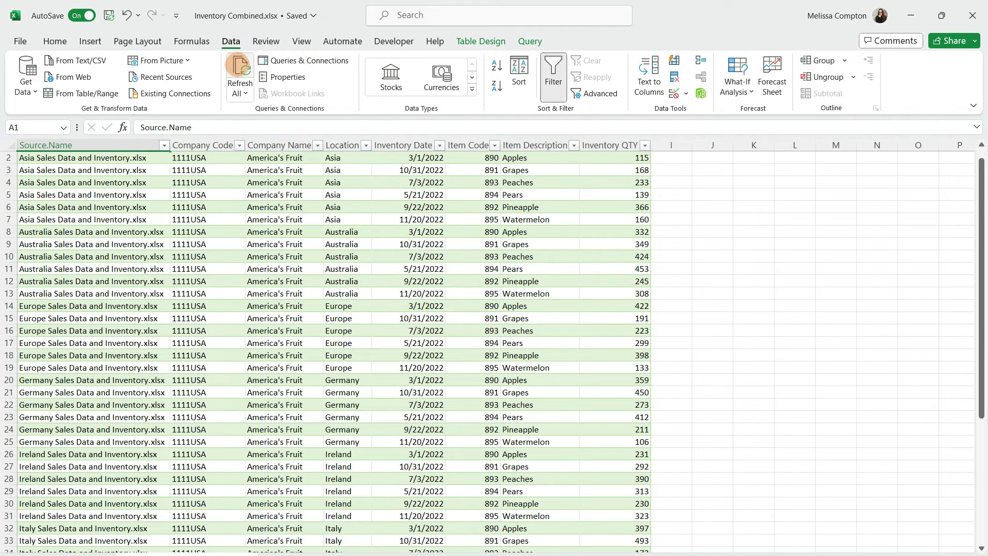
Refresh the combined inventory table and the PivotTable to show the new Asia value
left_click(238, 66)
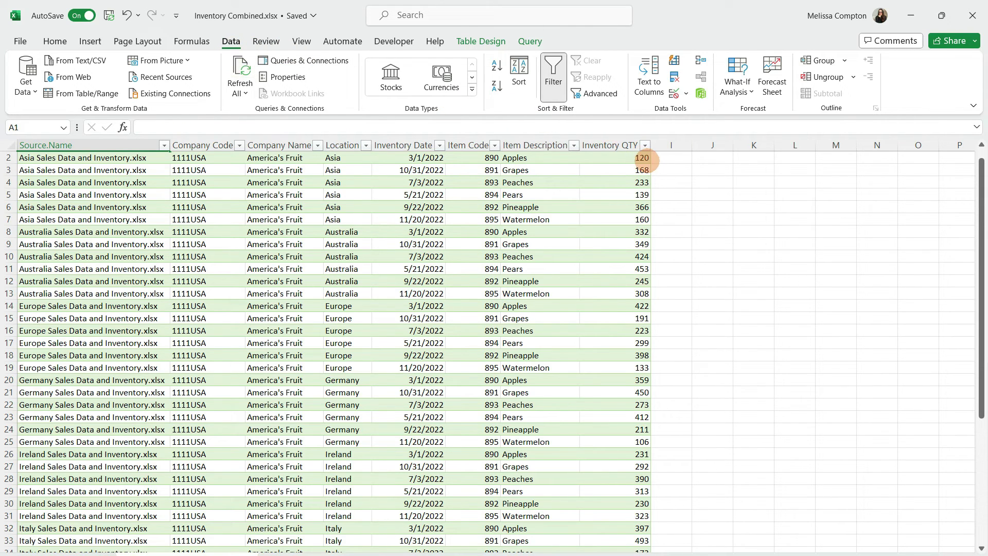
left_click(98, 553)
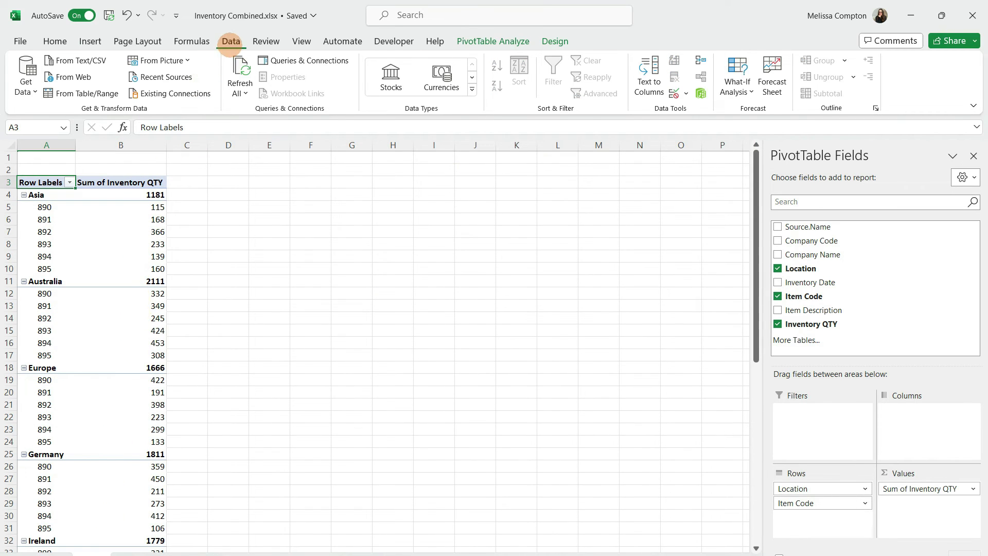
left_click(241, 72)
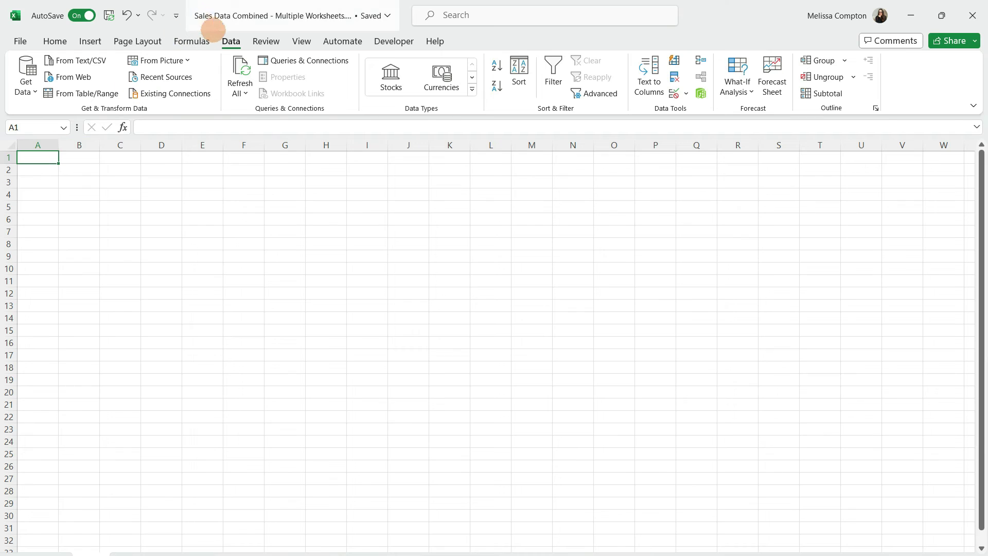
In Power Query Editor, add the folder of regional workbooks as a new Folder source
left_click(20, 91)
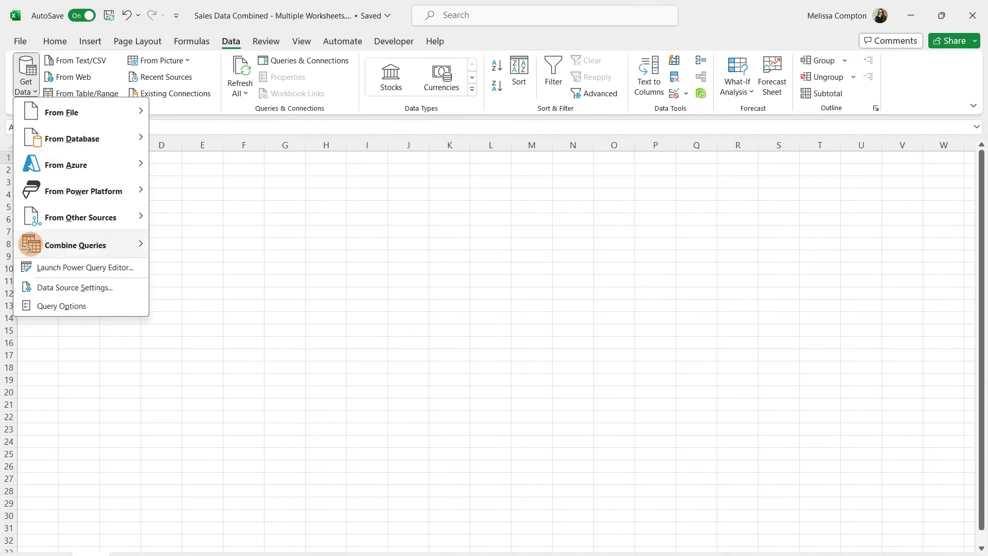
left_click(47, 268)
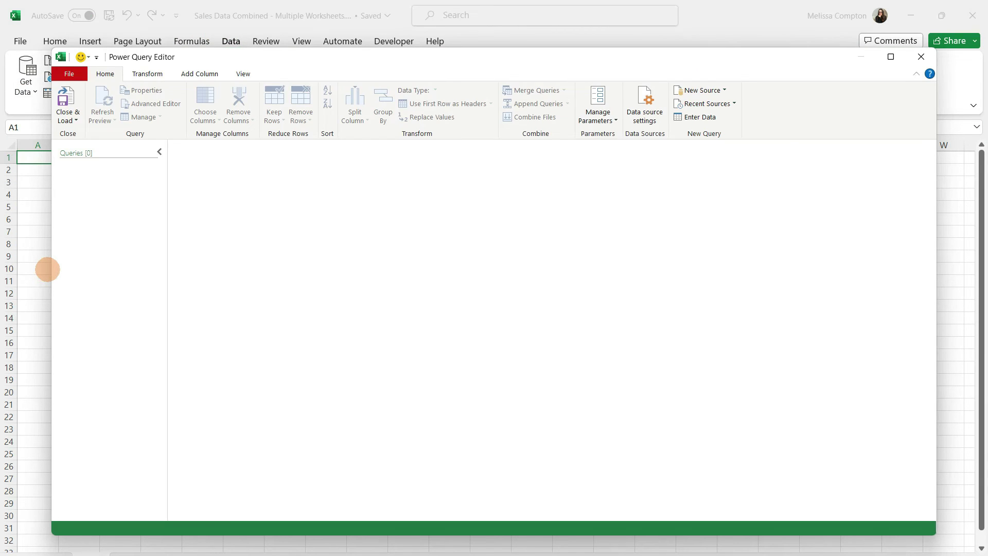
left_click(715, 90)
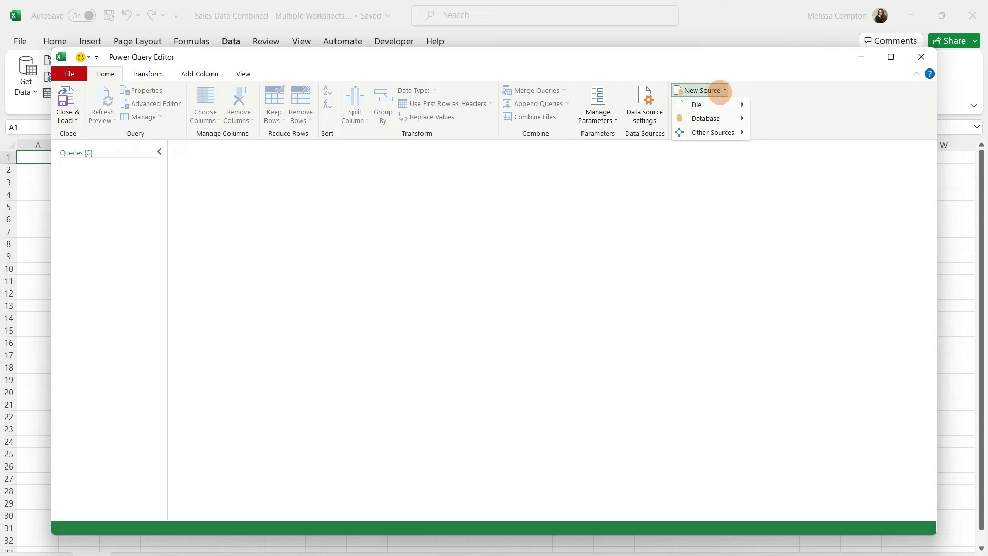
mouse_move(710, 106)
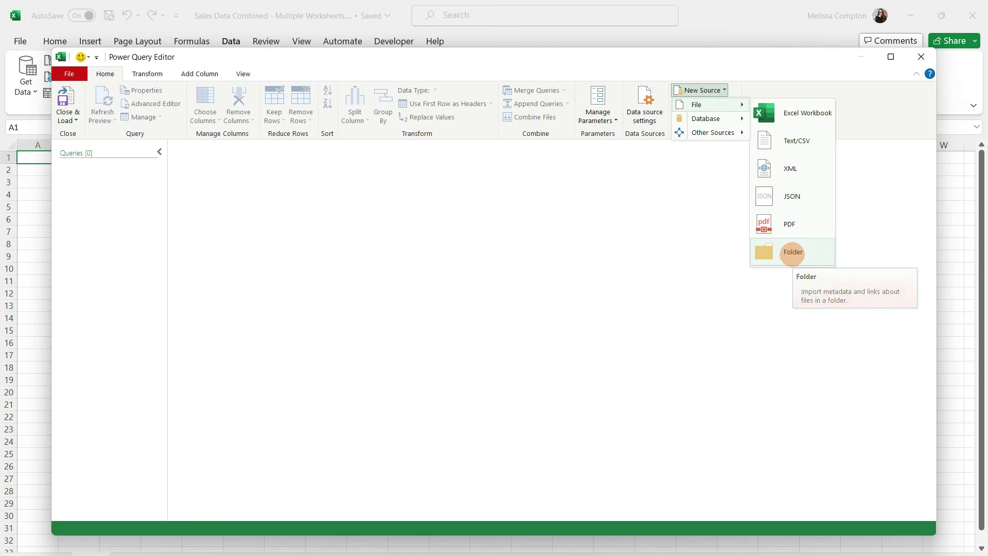
left_click(792, 252)
left_click(437, 333)
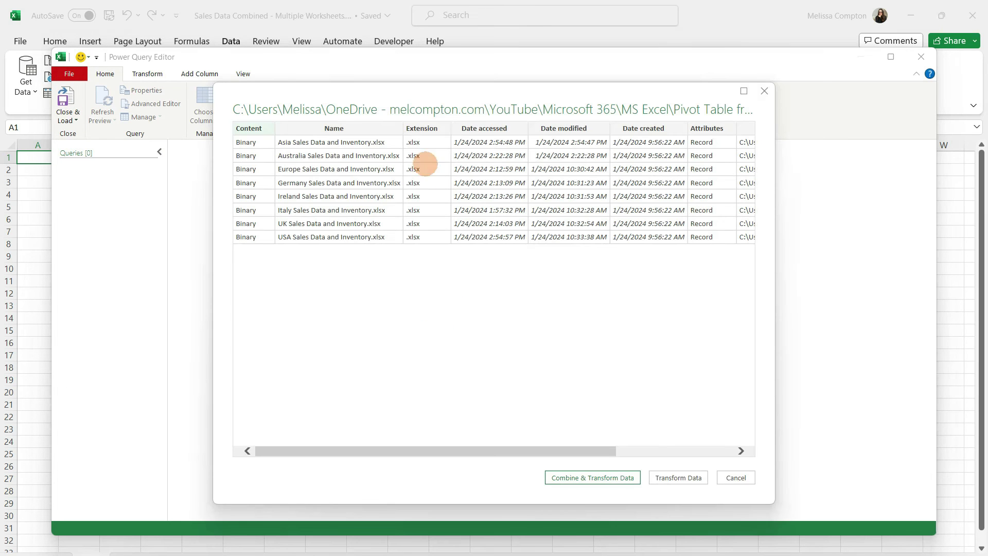
Combine the SalesData sheets from all workbooks and load the result to Excel
left_click(590, 477)
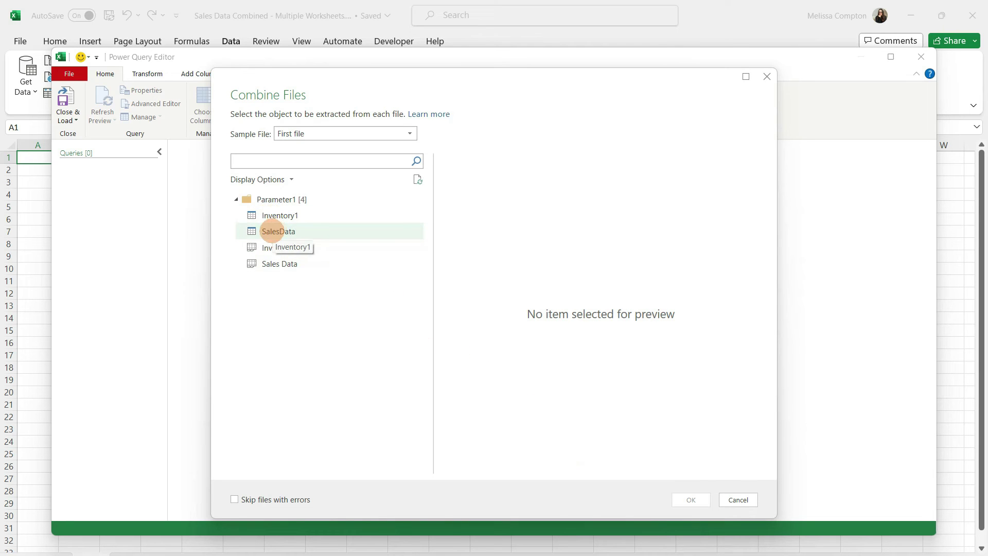
left_click(264, 231)
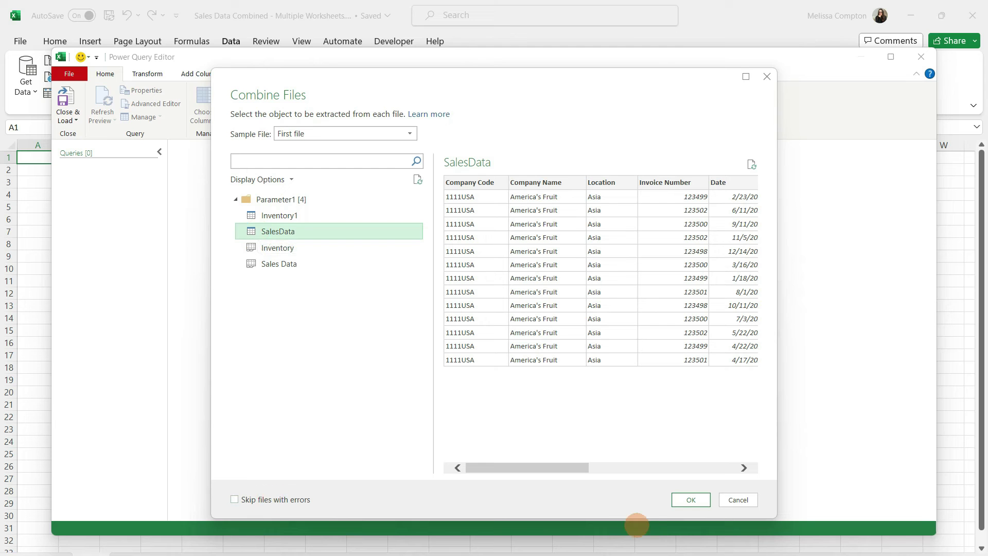
left_click(691, 500)
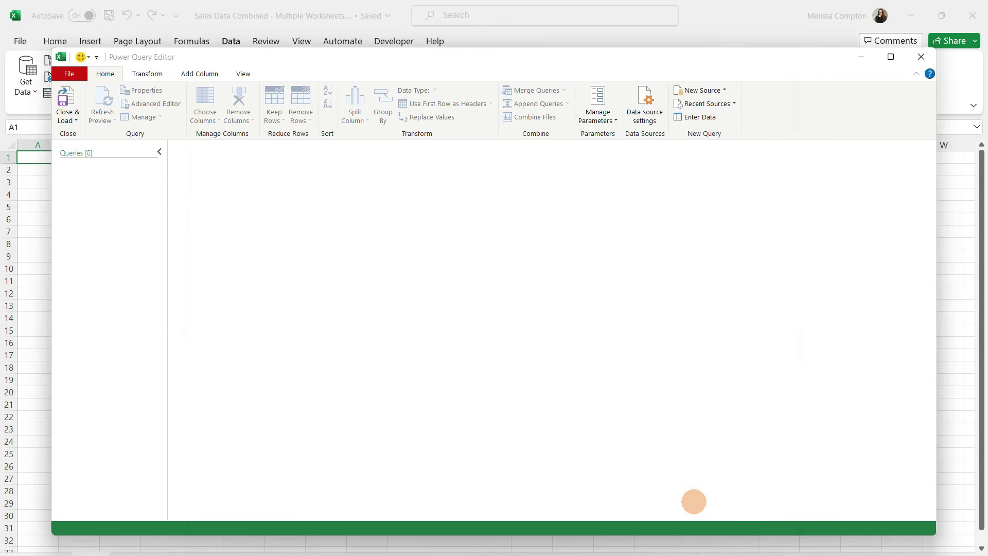
scroll(568, 367, "down", 8)
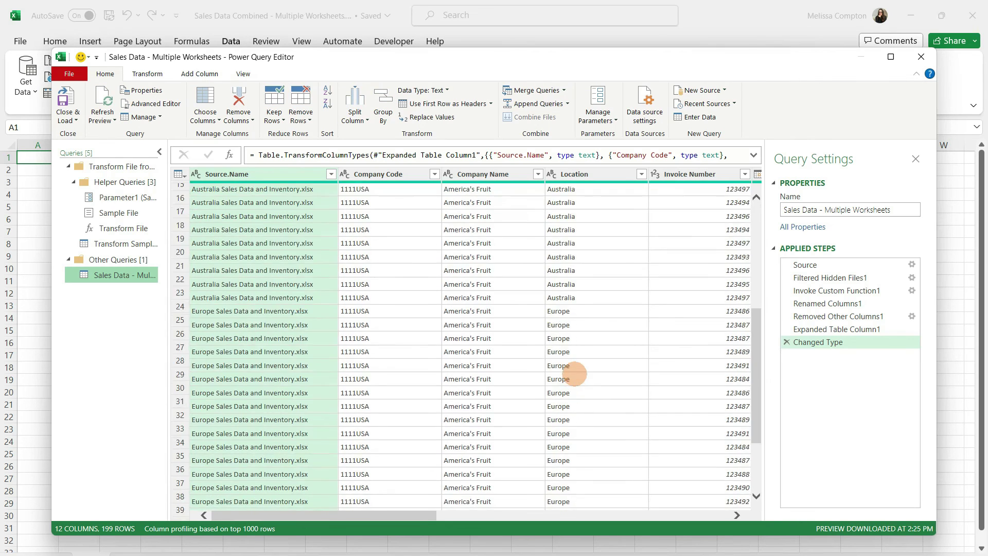
scroll(574, 372, "up", 6)
scroll(574, 373, "up", 3)
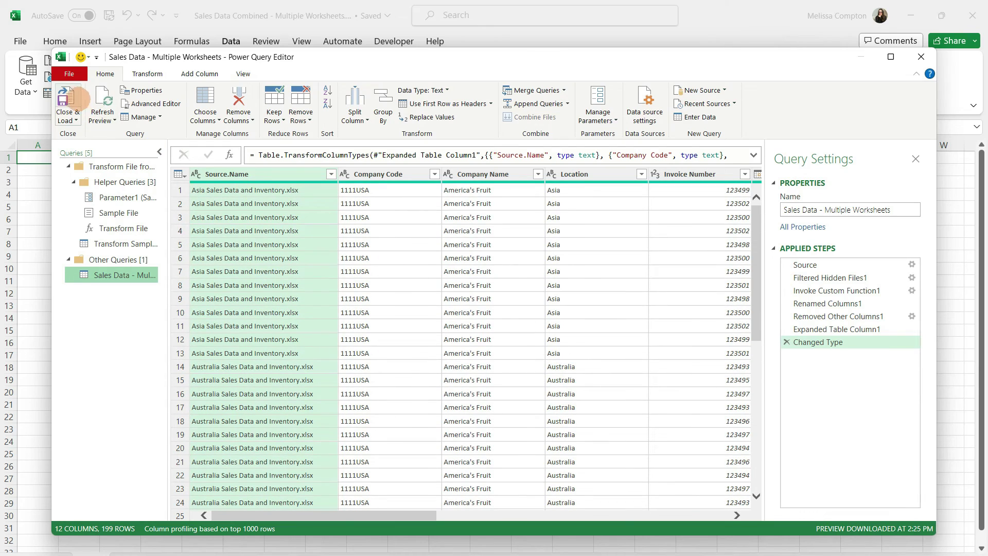
left_click(66, 98)
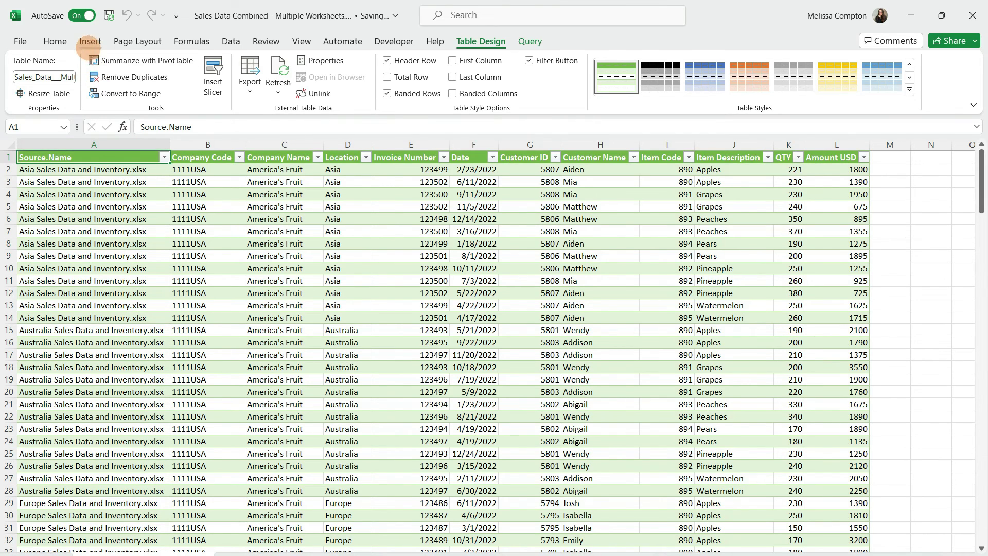
Create a PivotTable from the combined sales table on a new worksheet
left_click(91, 41)
left_click(27, 87)
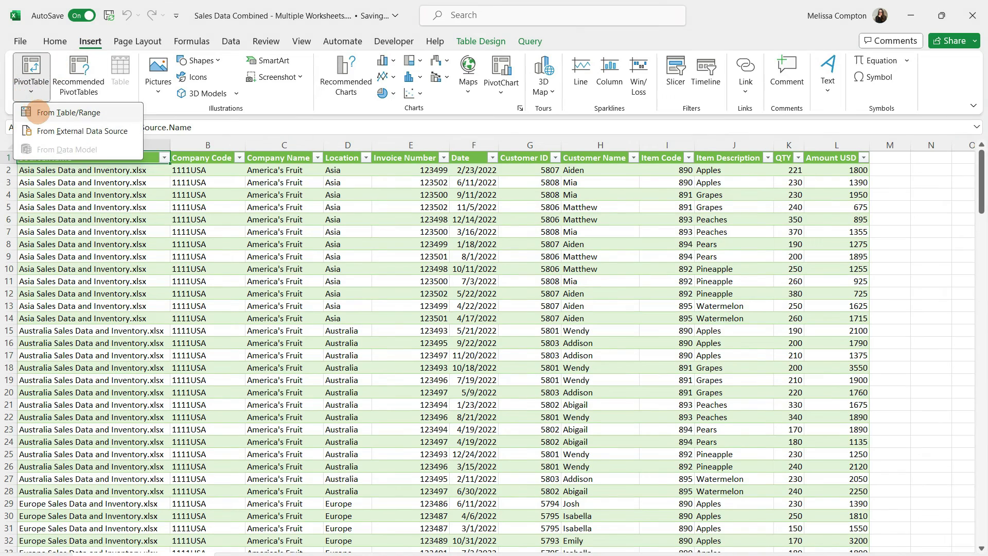
left_click(39, 112)
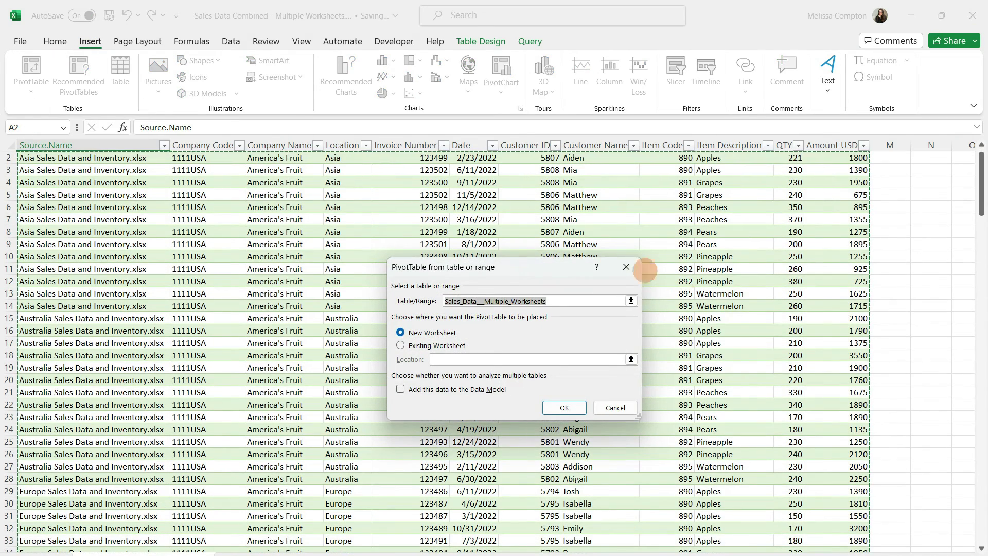
left_click(565, 406)
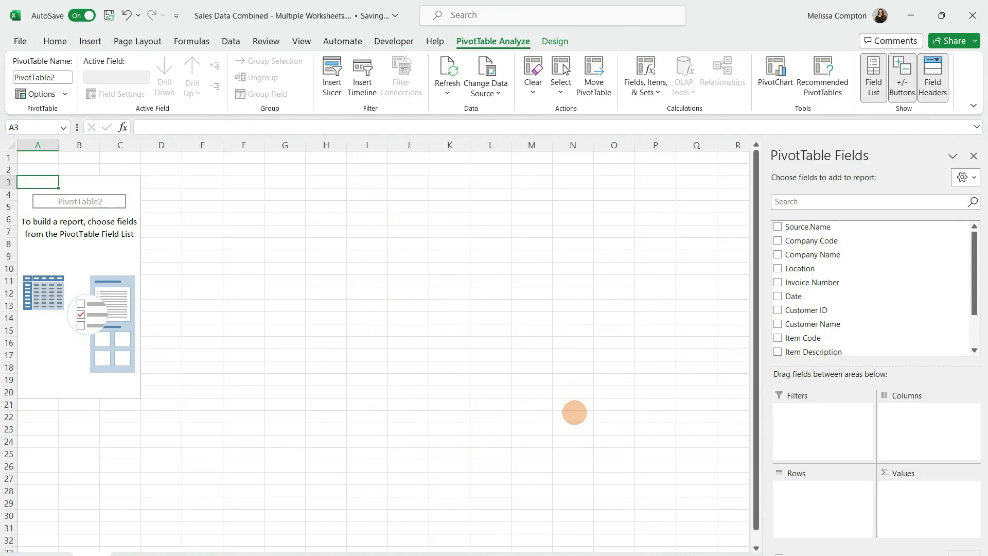
Sum QTY and Amount USD by Location, giving totals of 45531 and 325745
scroll(900, 332, "down", 3)
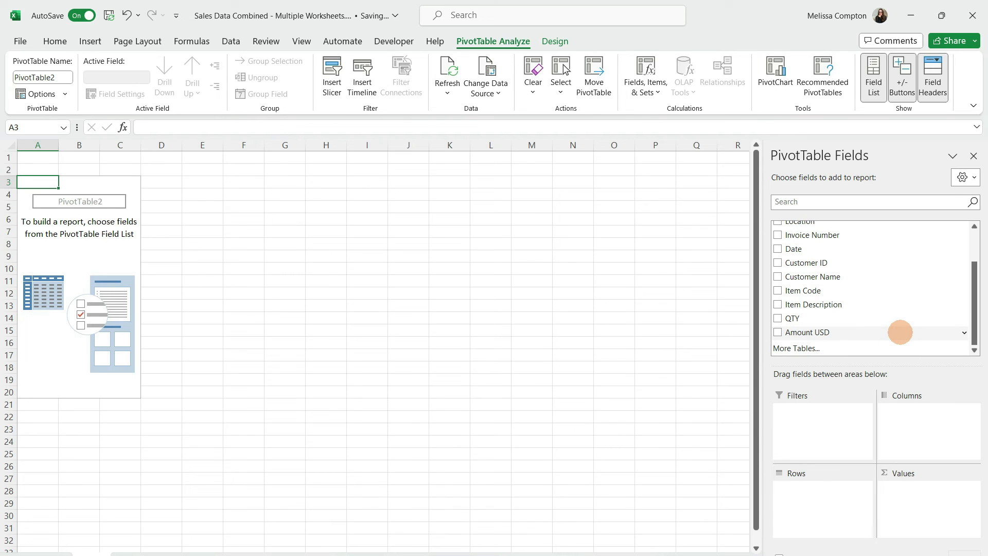
left_click_drag(792, 319, 915, 505)
left_click(829, 332)
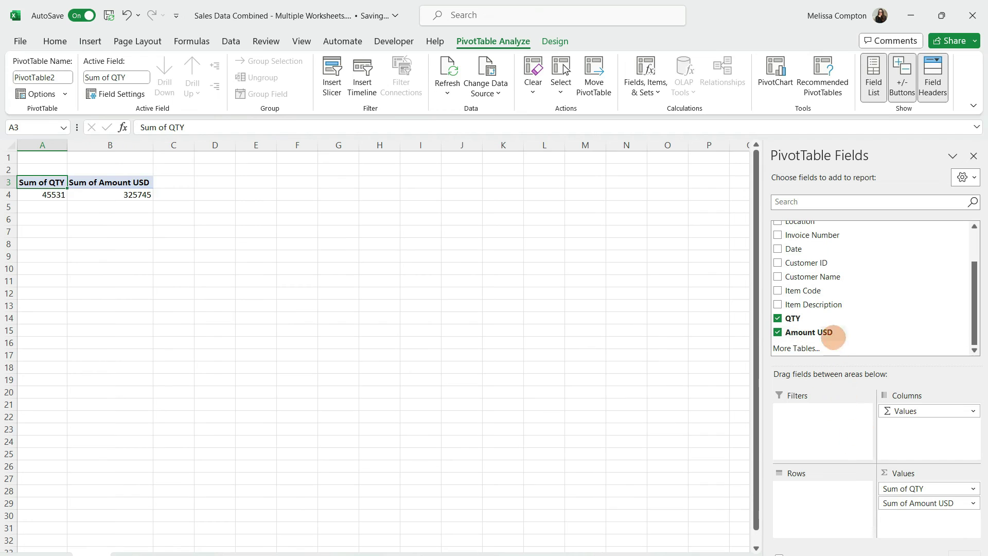
scroll(815, 282, "up", 1)
left_click_drag(802, 267, 829, 489)
mouse_move(108, 198)
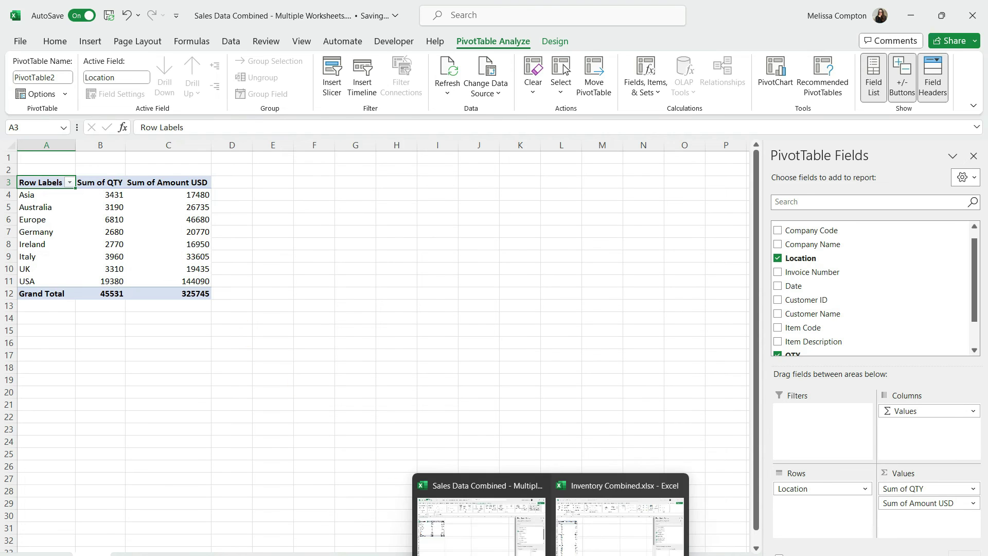
In the Asia workbook, set J2 to 222 and K2 to 1900, then close it
mouse_move(466, 555)
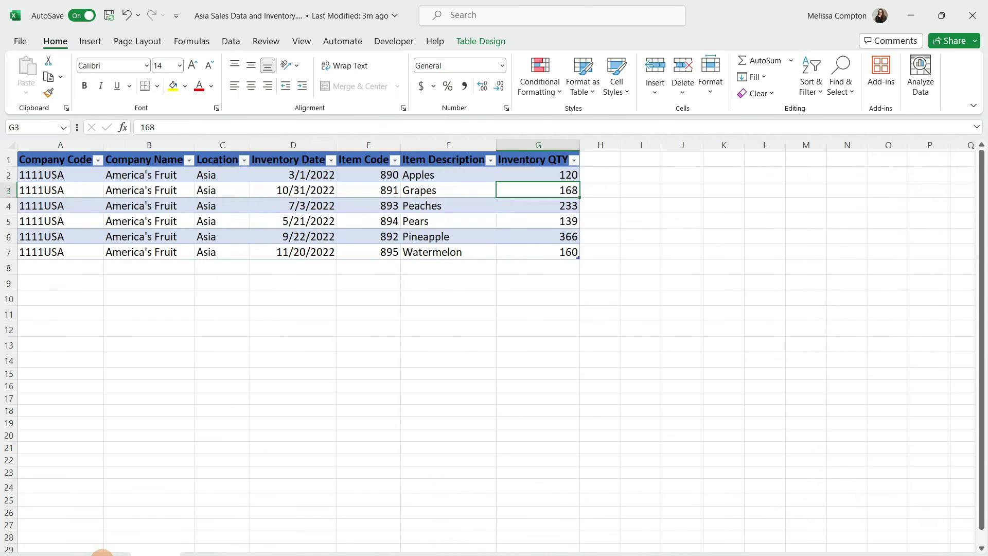
left_click(117, 544)
left_click(724, 173)
left_click(724, 173)
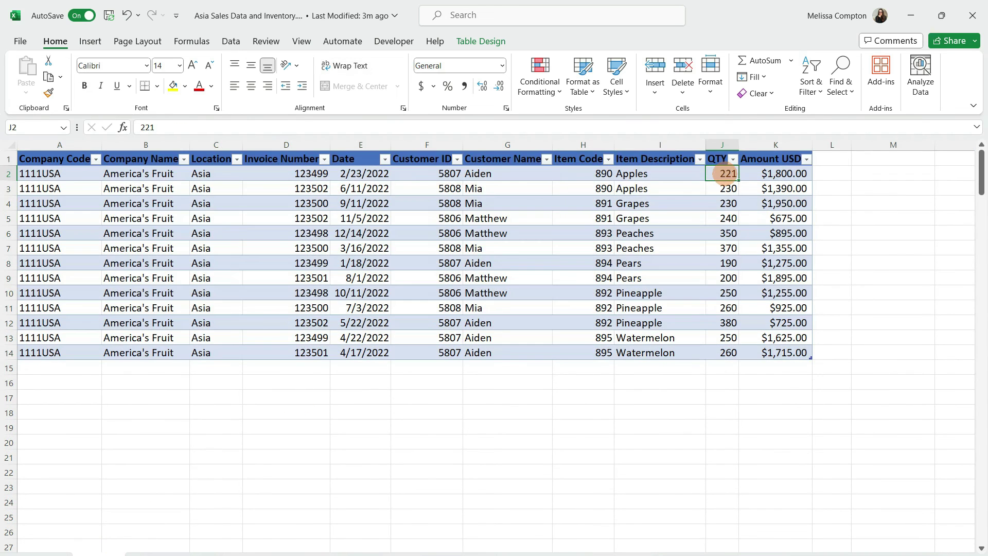
type("2")
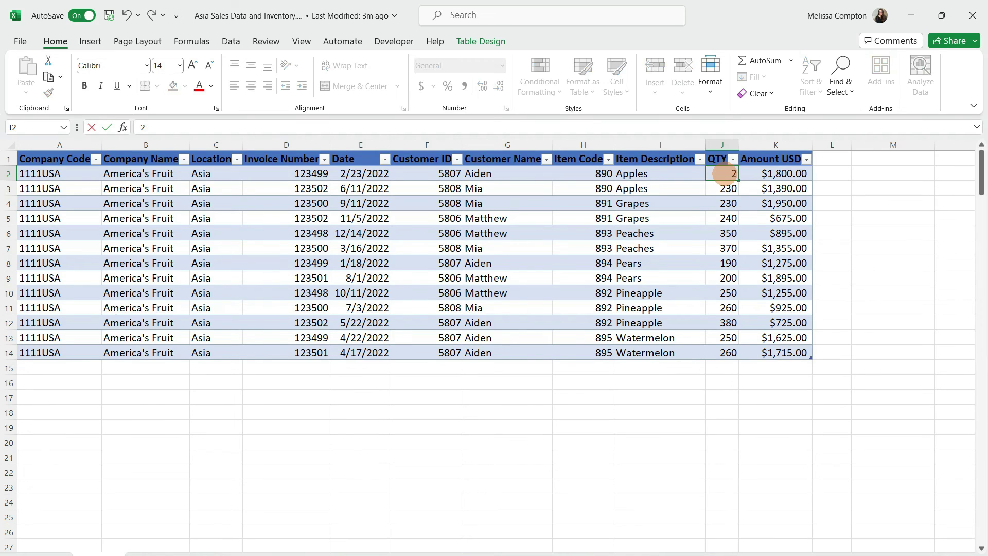
key("Tab")
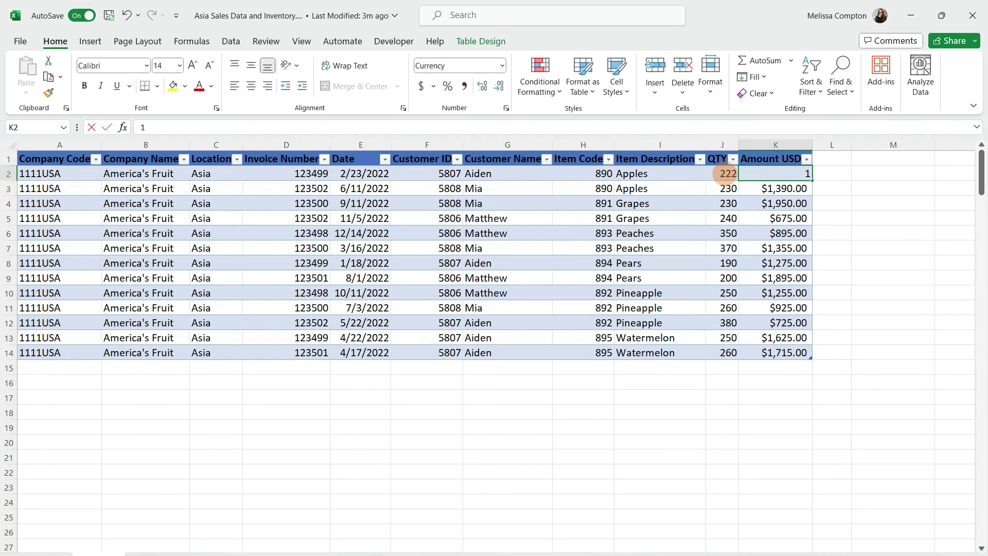
type("1900")
key("Return")
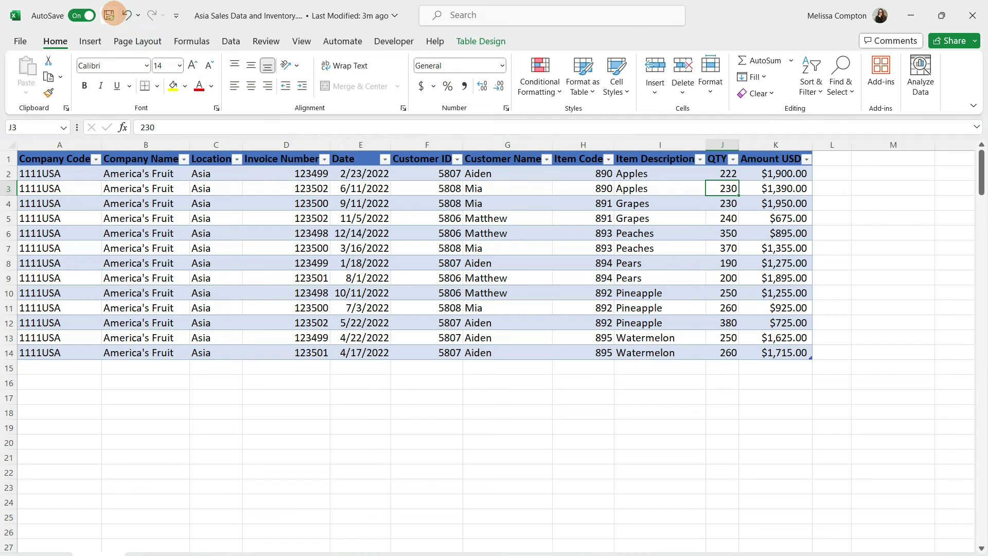
left_click(972, 15)
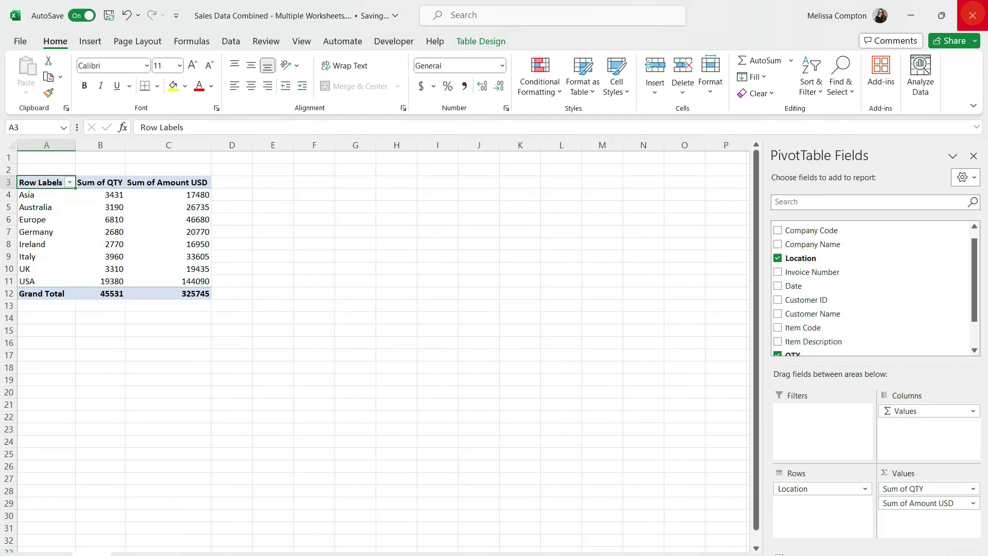
Refresh all queries and the PivotTable so Asia shows 3432 QTY and 17580 USD
left_click(167, 554)
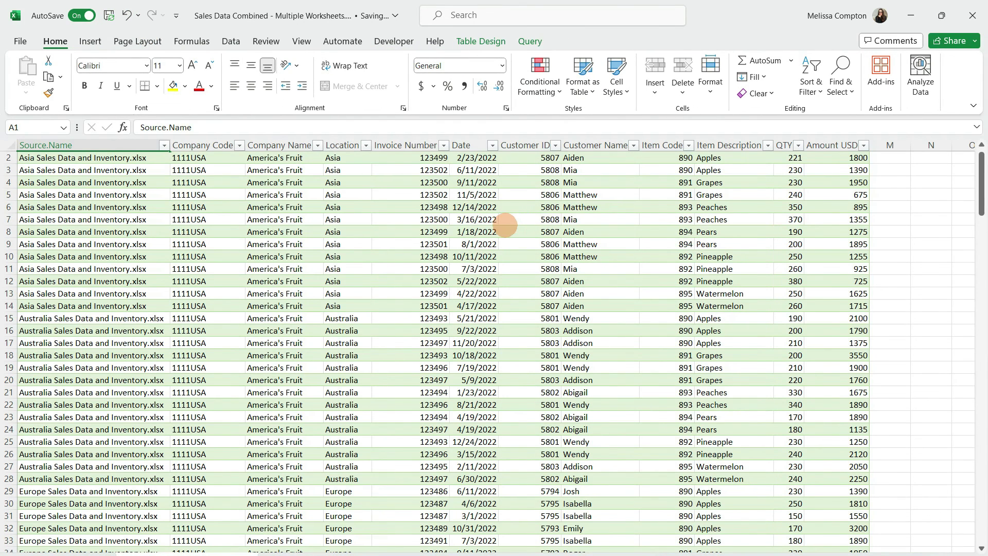
left_click(230, 41)
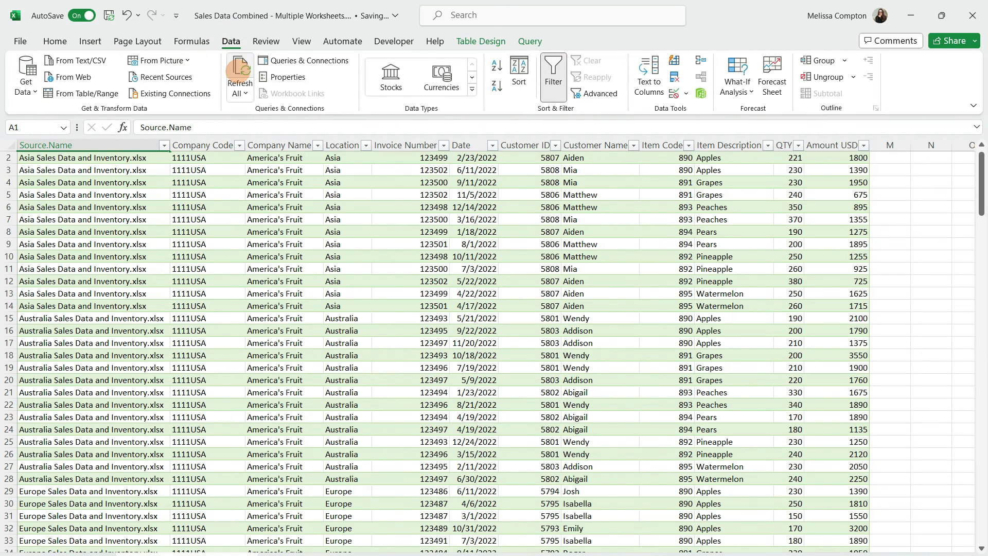
left_click(239, 70)
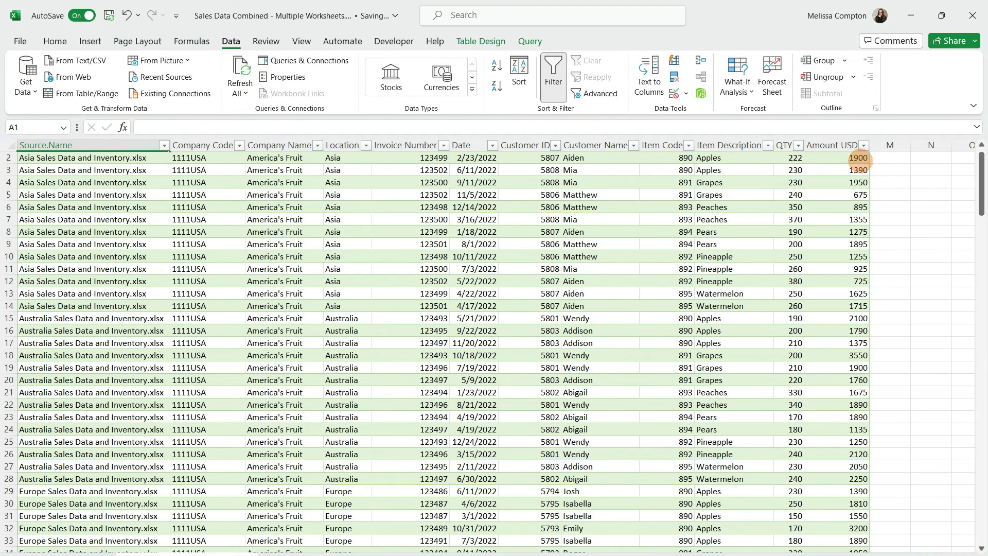
left_click(108, 552)
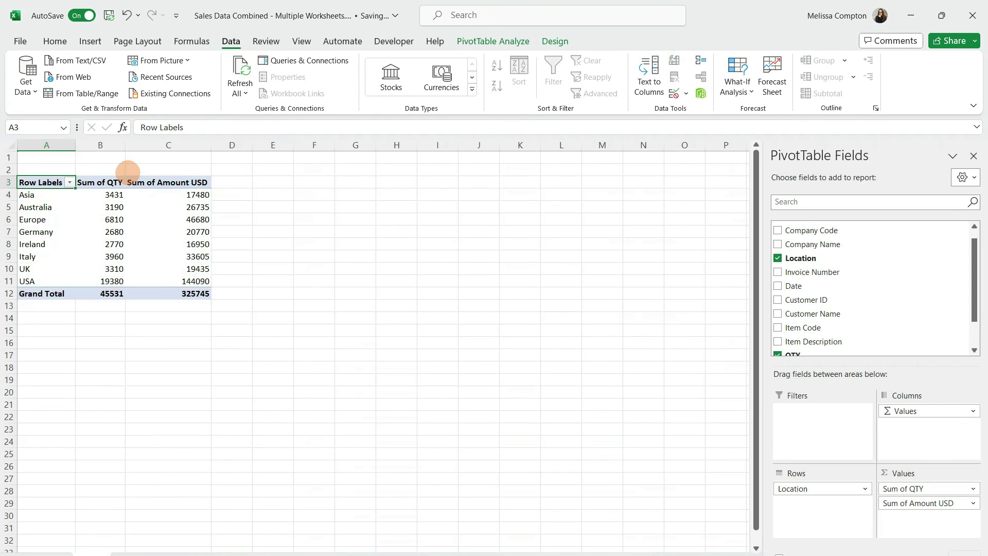
left_click(240, 80)
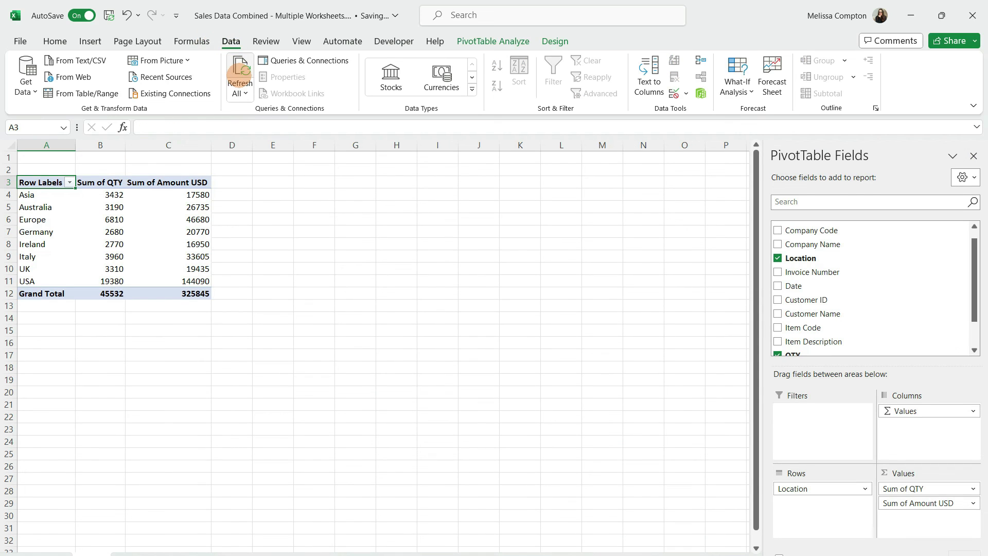
mouse_move(115, 201)
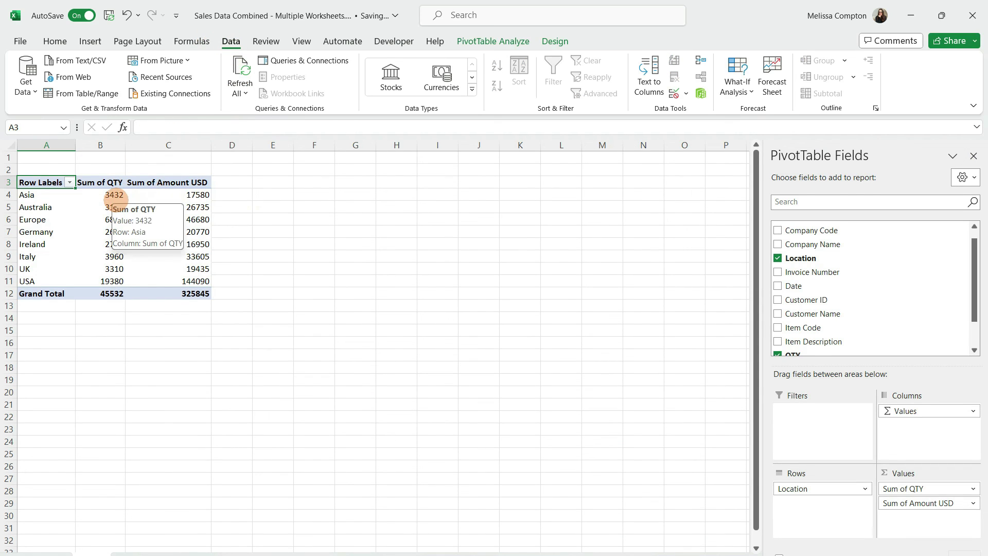
mouse_move(189, 198)
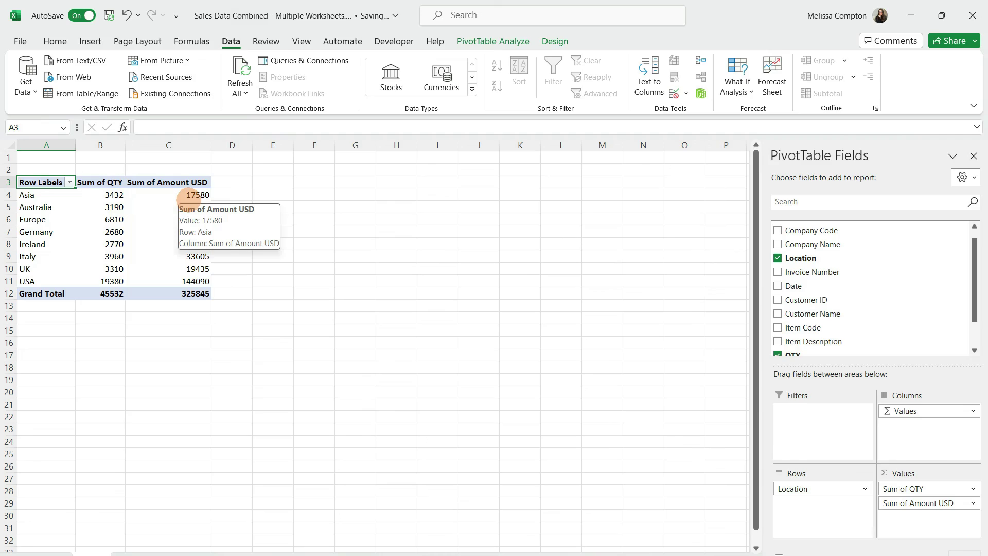